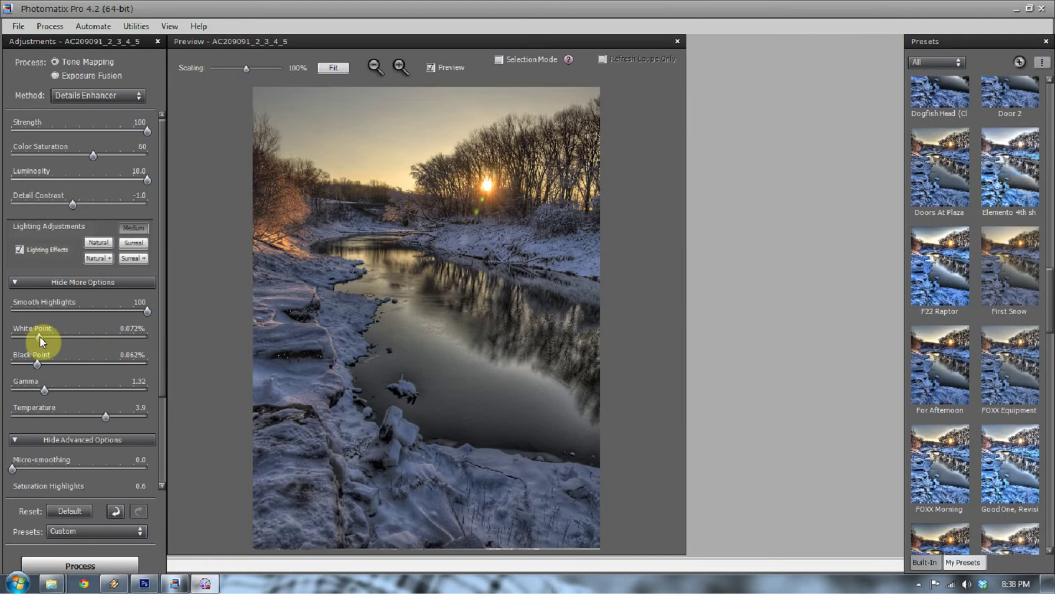
- Try the White Point at 10.000% to brighten the image, and restore it to 0.072%
left_click_drag(44, 337, 119, 338)
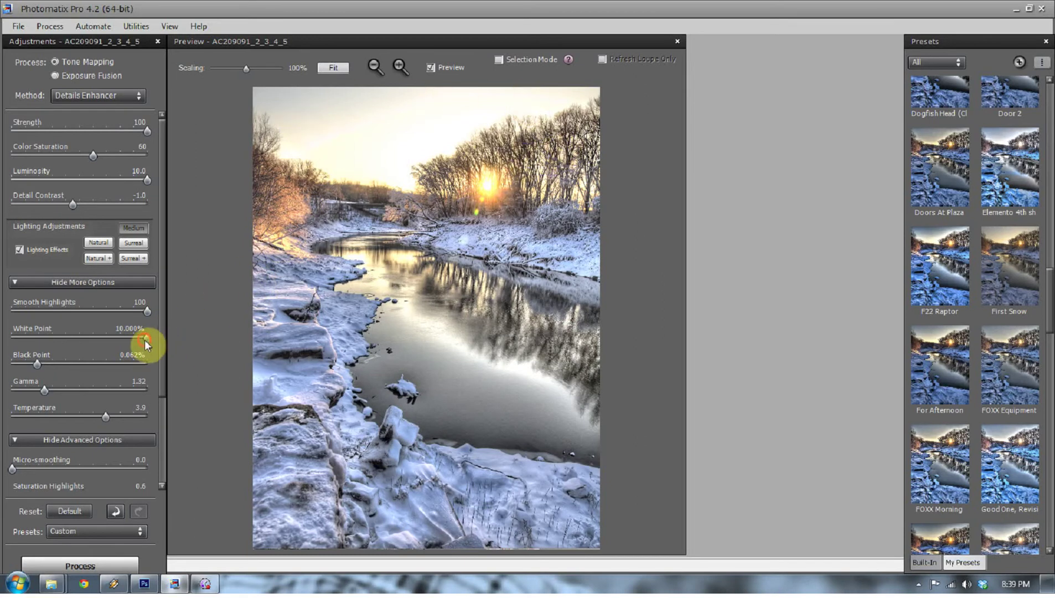
left_click_drag(85, 343, 40, 341)
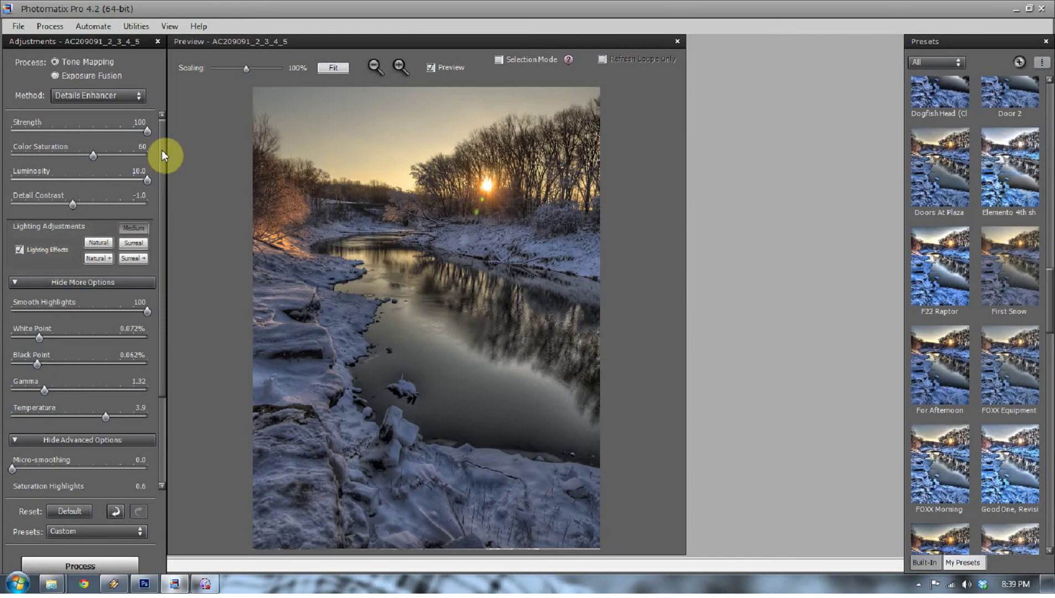
left_click_drag(105, 184, 164, 185)
left_click_drag(49, 332, 38, 335)
- Compare Smooth Highlights at 12 and 0 to see the effect on the sky, and return it to 100
left_click_drag(148, 308, 43, 312)
left_click_drag(362, 171, 363, 147)
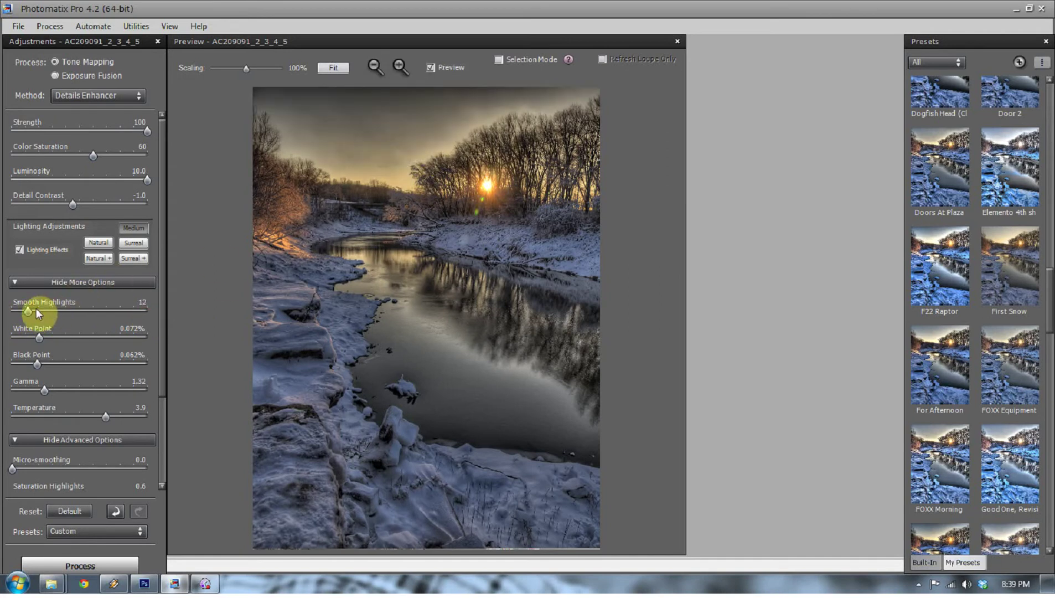
left_click_drag(30, 310, 190, 299)
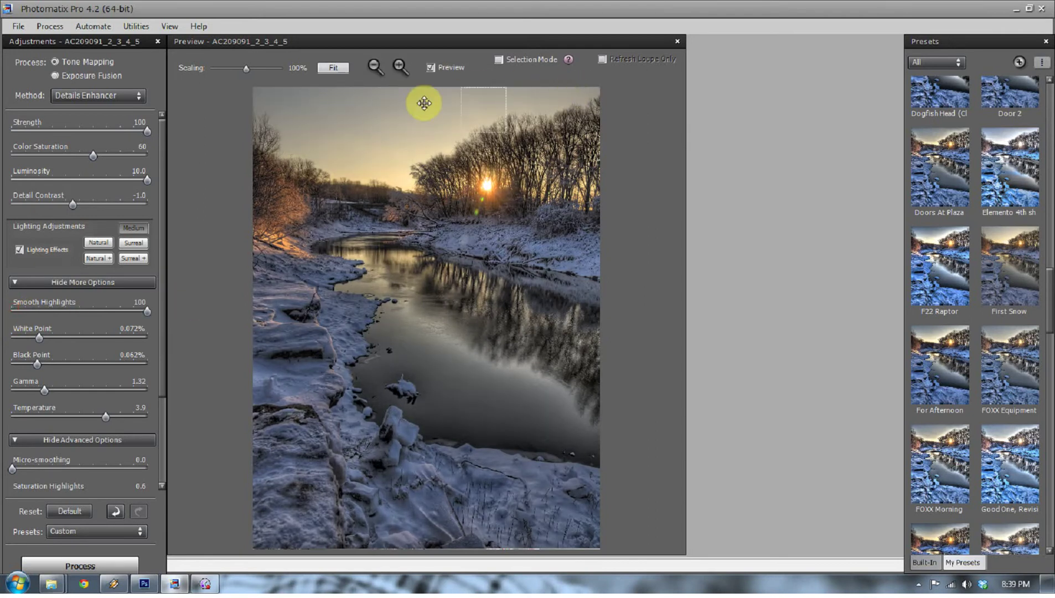
left_click_drag(131, 313, 23, 310)
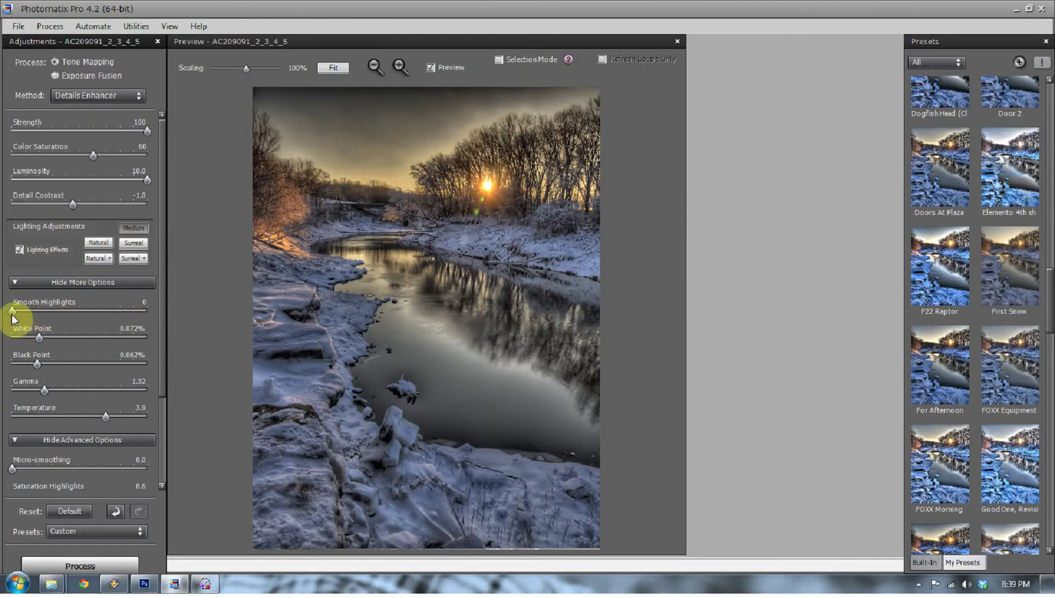
left_click_drag(12, 312, 193, 306)
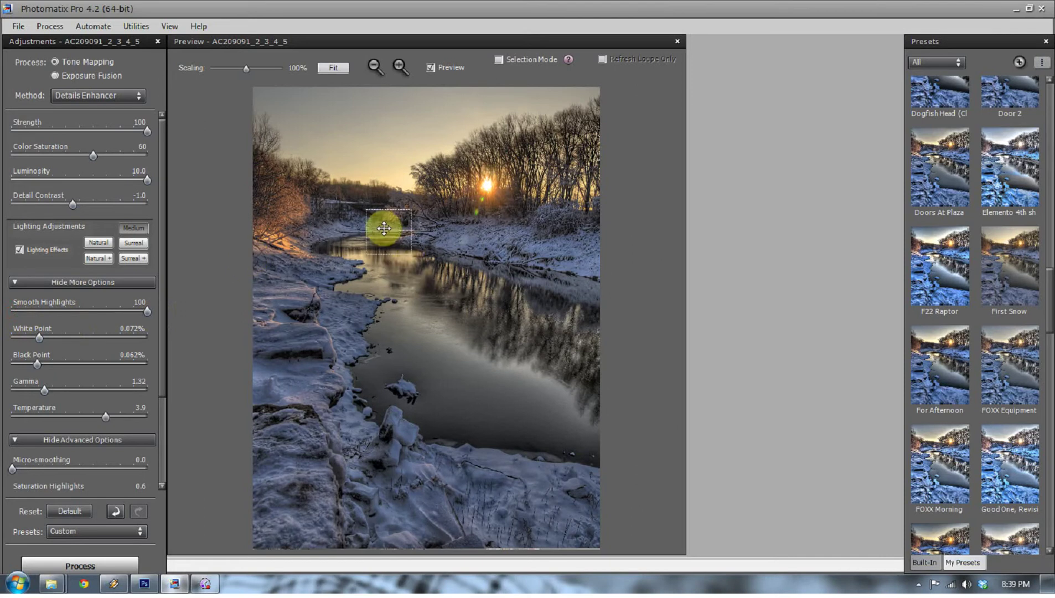
- Set Saturation Highlights to 2.0 and process the tone-mapped image
scroll(164, 199, "down", 1)
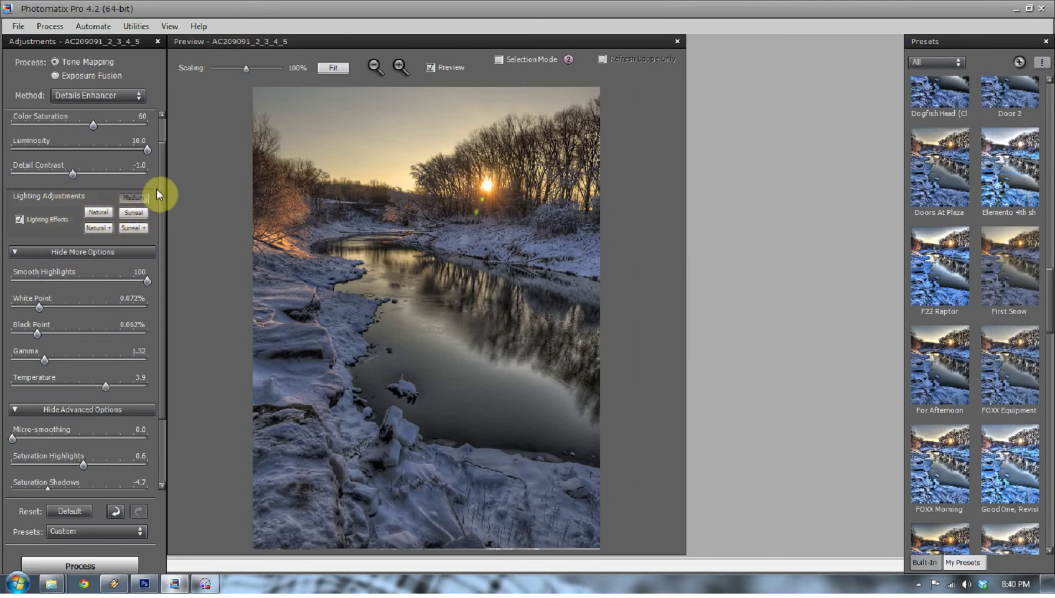
scroll(157, 189, "down", 3)
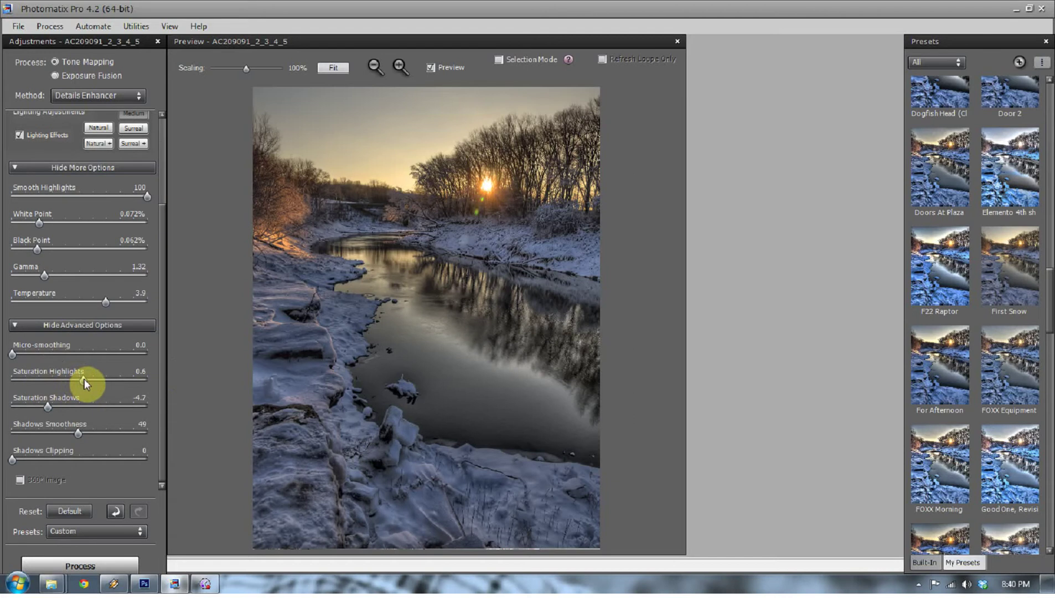
left_click_drag(79, 379, 34, 379)
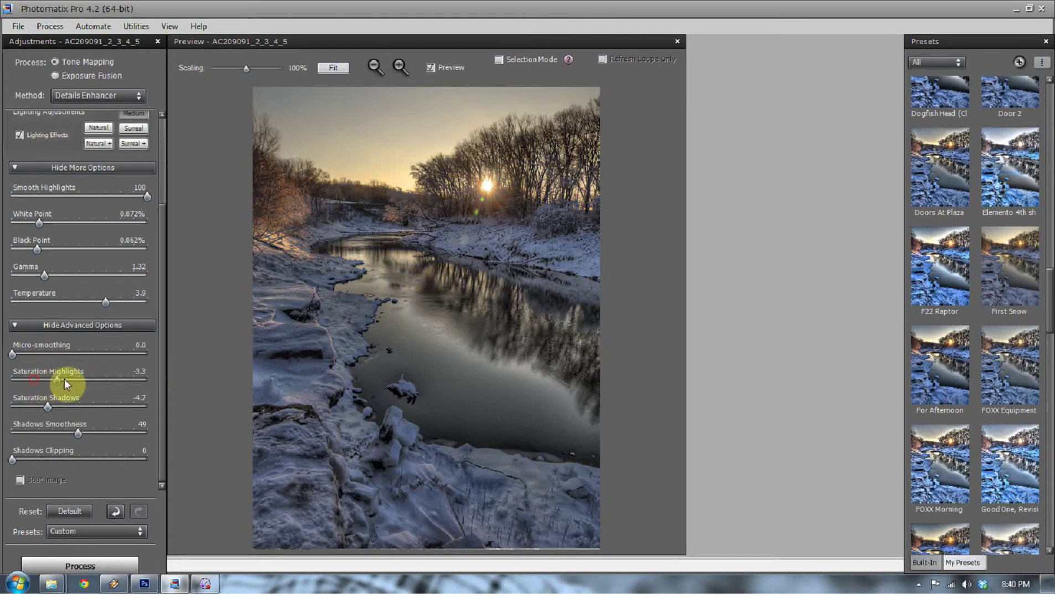
left_click_drag(108, 381, 109, 381)
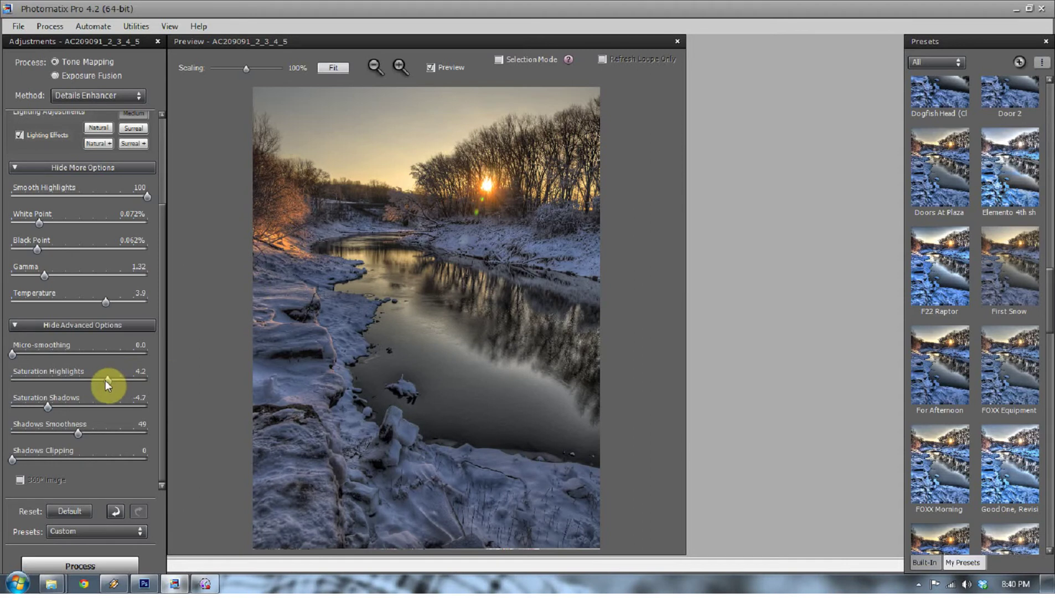
left_click_drag(91, 382, 90, 382)
scroll(162, 291, "up", 2)
scroll(175, 249, "up", 2)
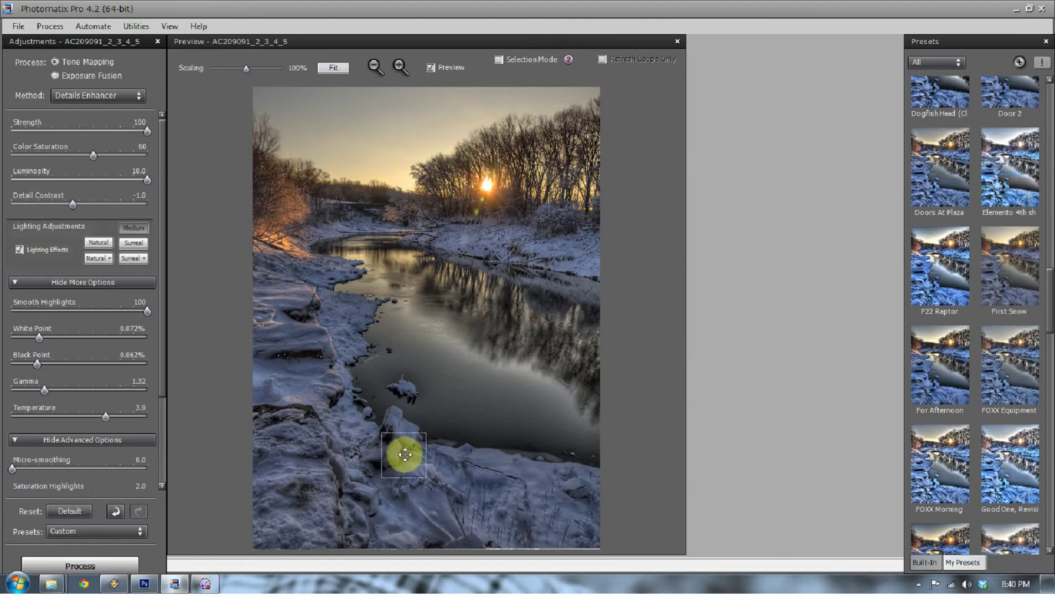
left_click(107, 568)
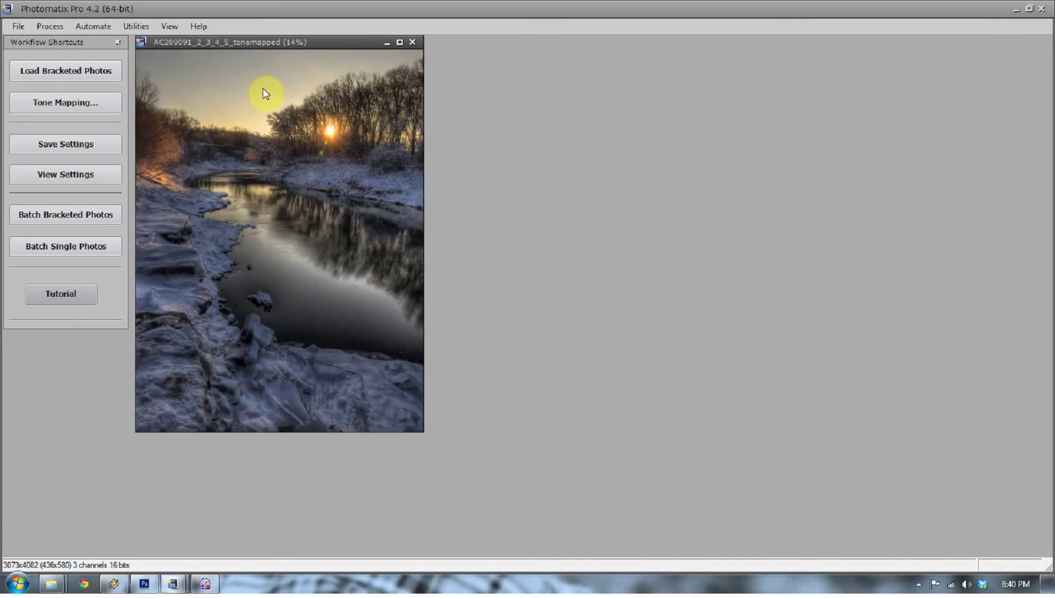
left_click(22, 27)
key("ctrl+b")
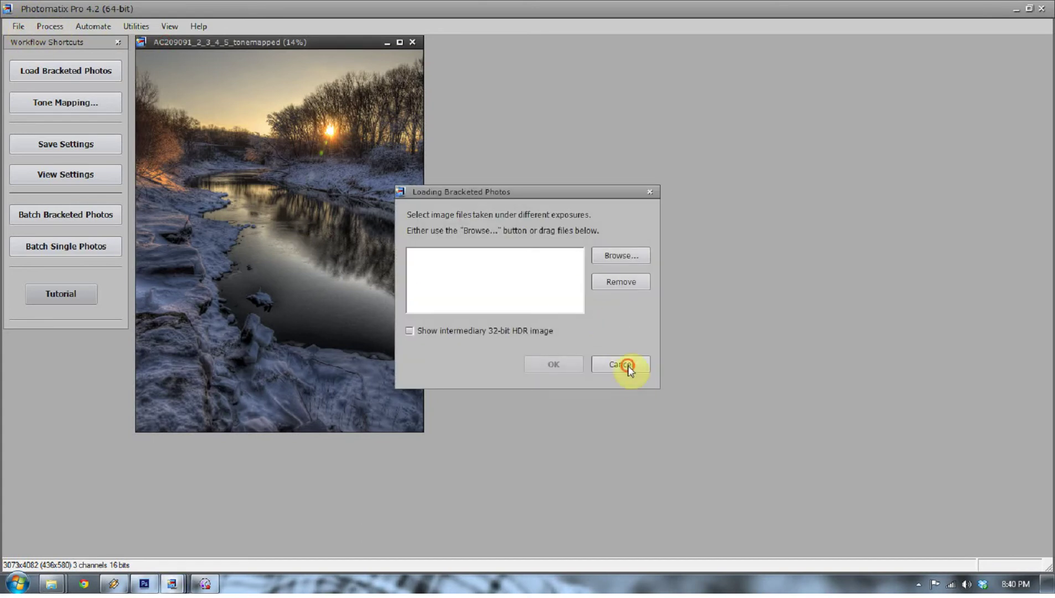
left_click(624, 366)
- Save the tone-mapped image as a 16-bit TIFF named "AC209091_2_3_4_5_tonemapped A" in the HDR folder of 20121220 First Snow Fall
left_click(19, 29)
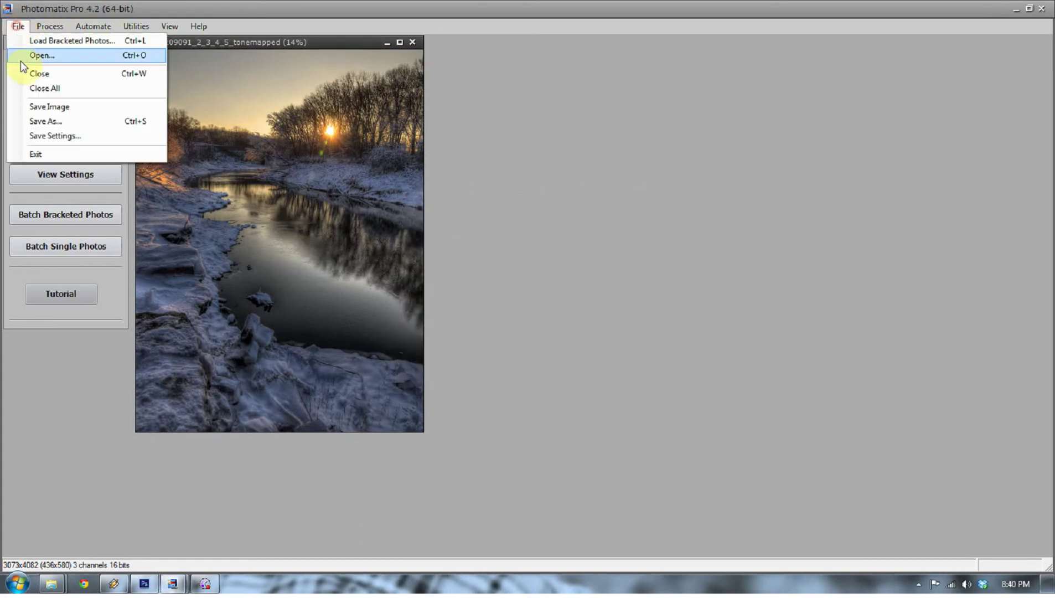
left_click(28, 122)
left_click(292, 501)
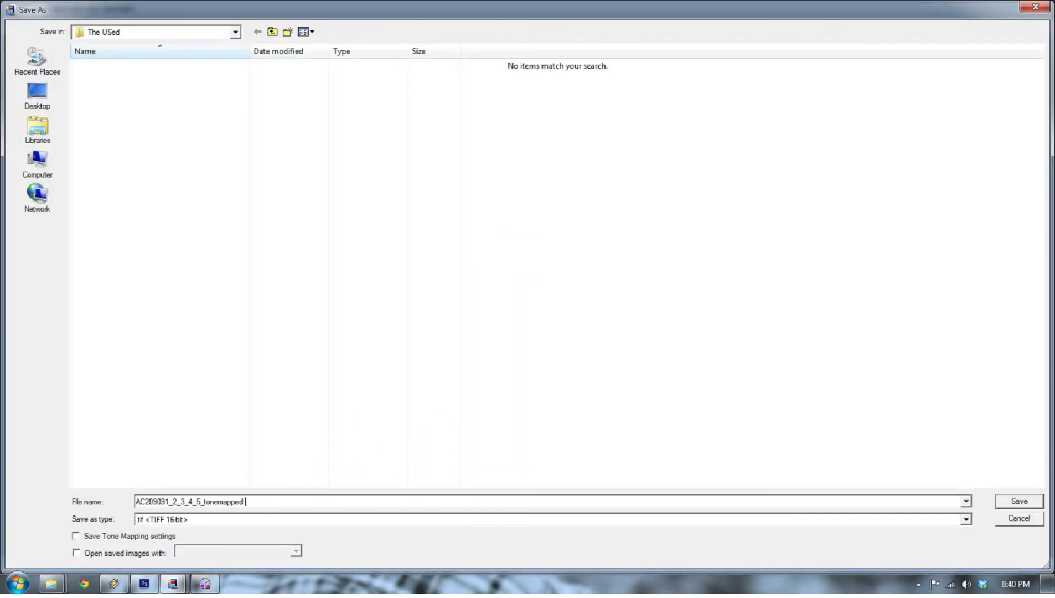
type("a")
left_click(271, 32)
double_click(113, 66)
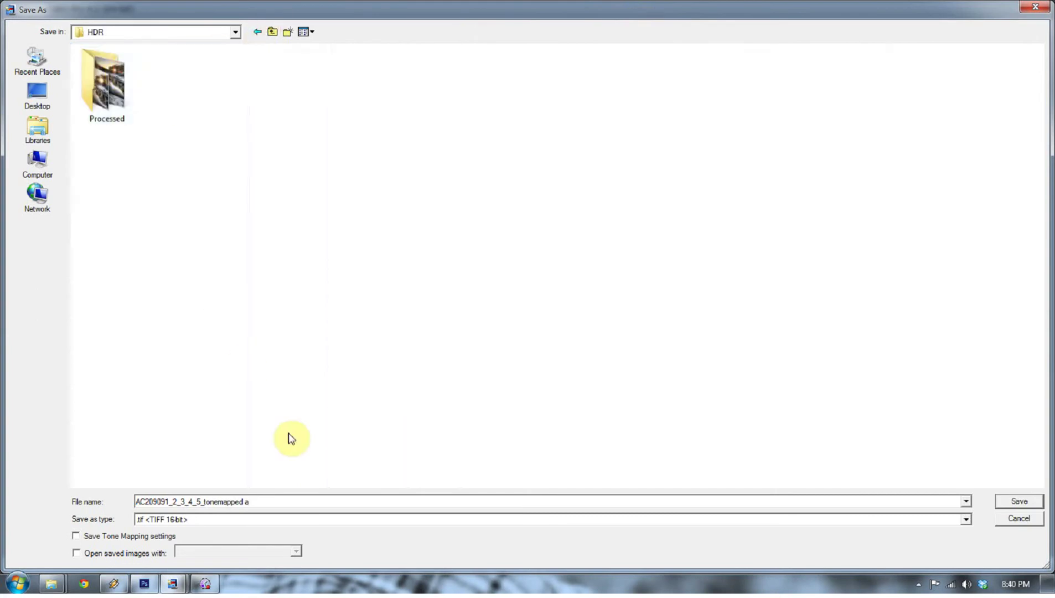
double_click(246, 501)
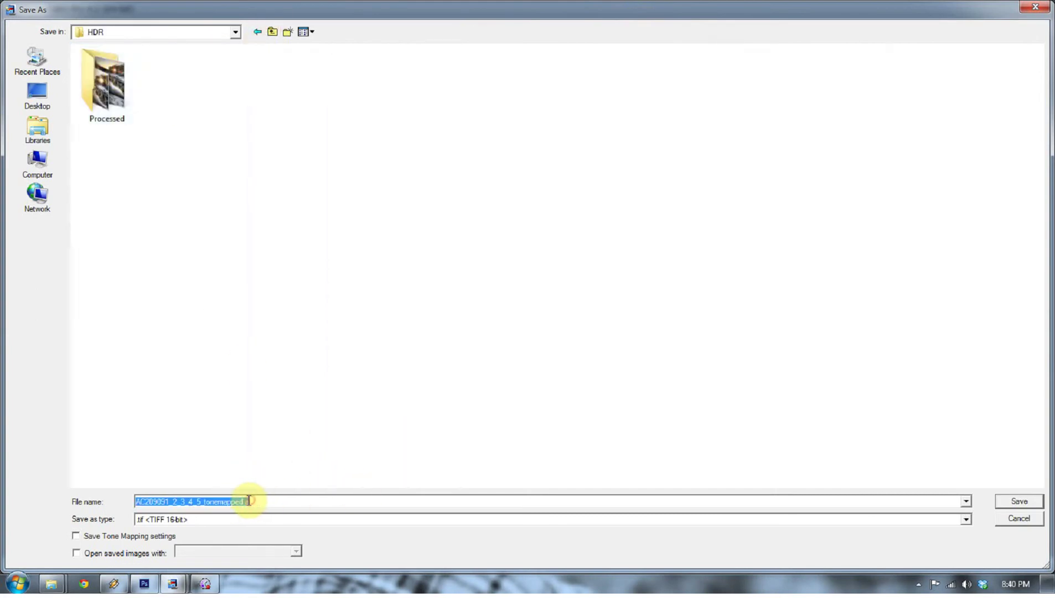
left_click(246, 501)
key("BackSpace")
type("A")
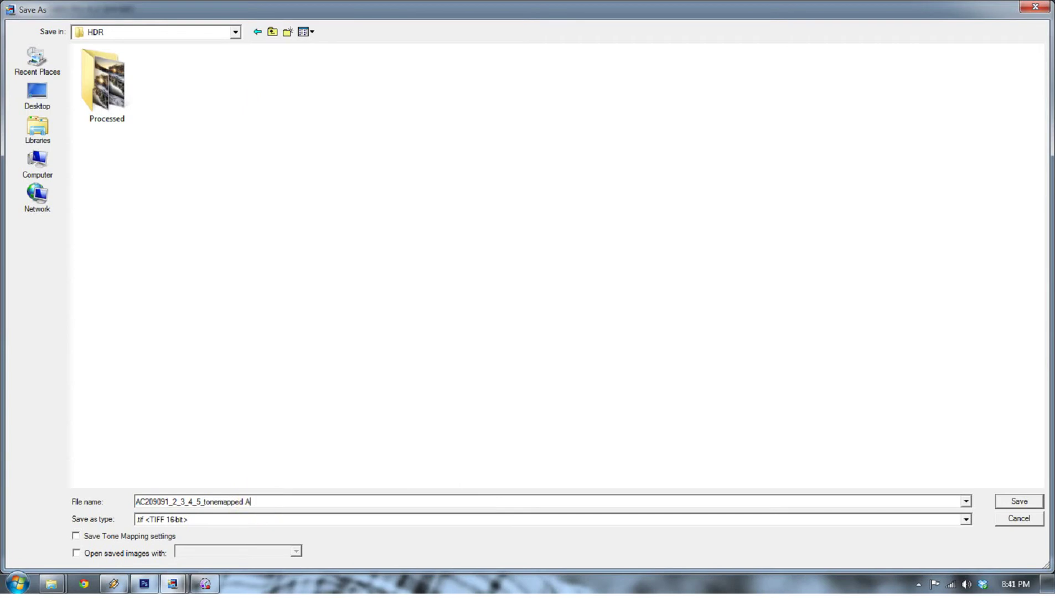
left_click(1010, 501)
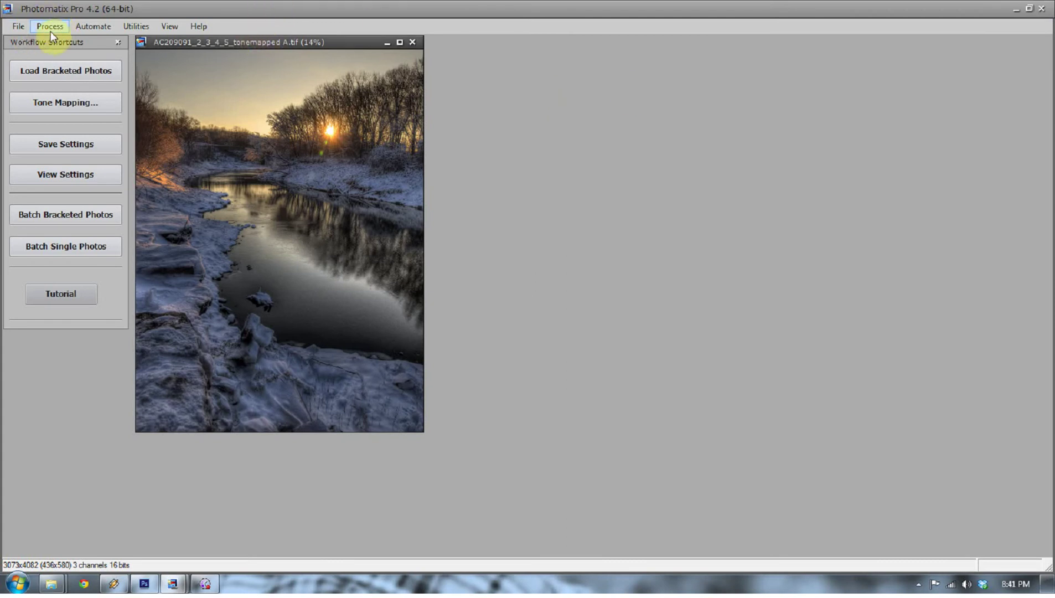
- Undo the tone mapping on the saved image to get back to the 32-bit HDR image
left_click(82, 28)
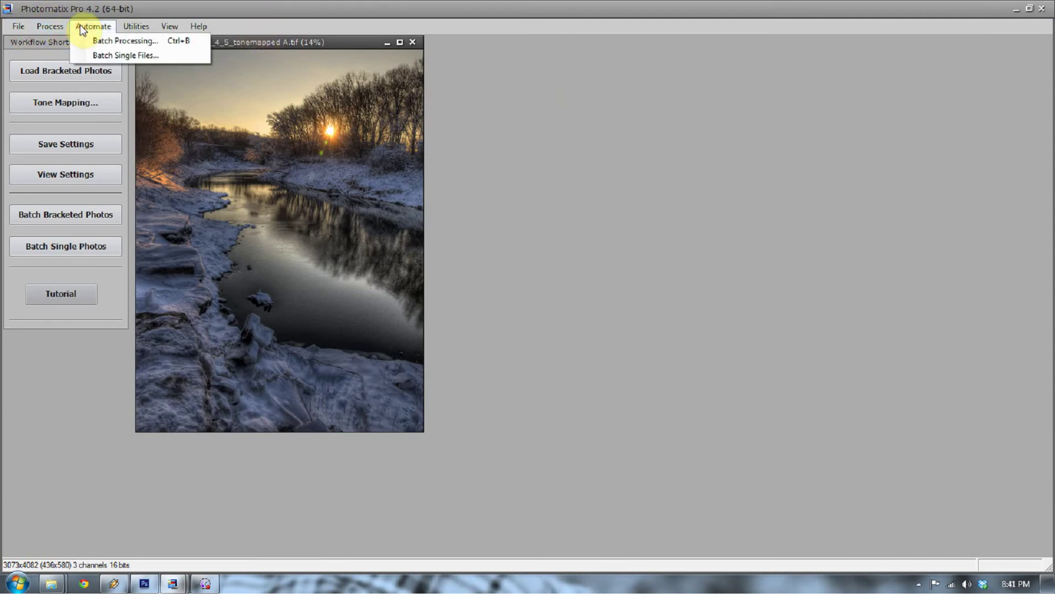
mouse_move(49, 27)
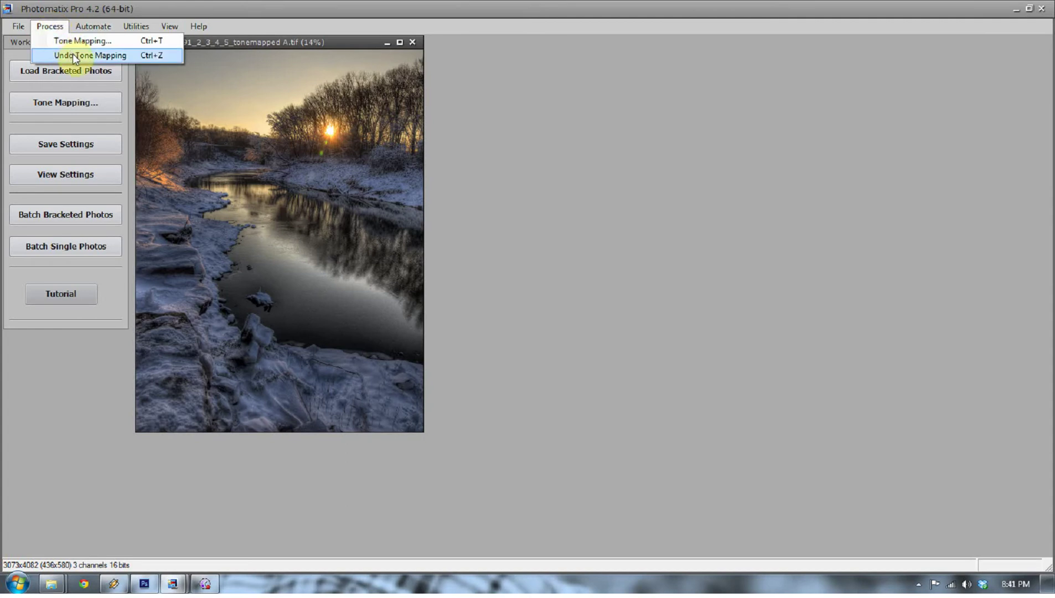
left_click(151, 12)
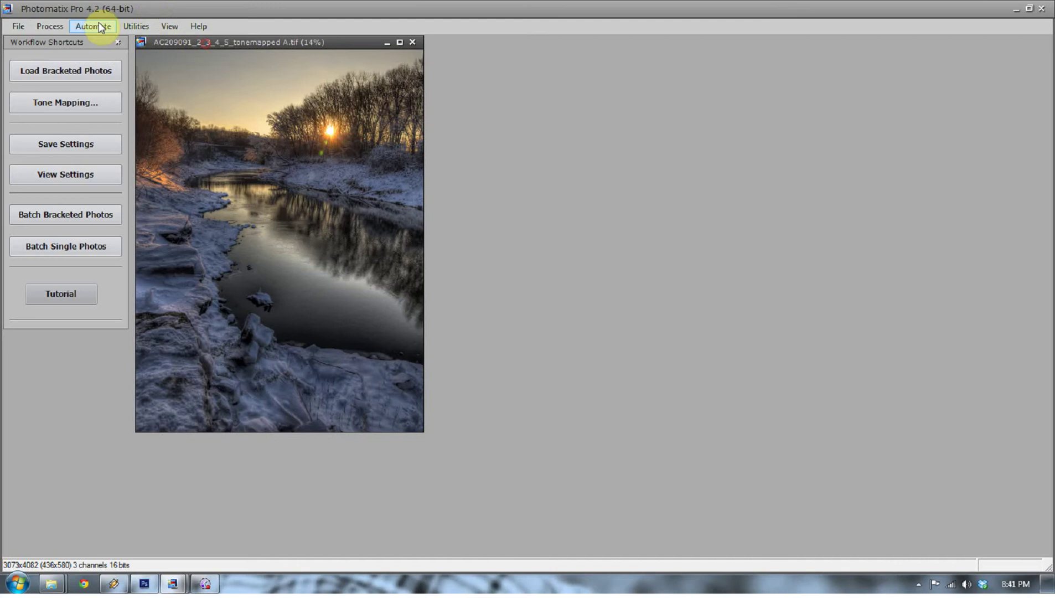
left_click(59, 28)
left_click(72, 58)
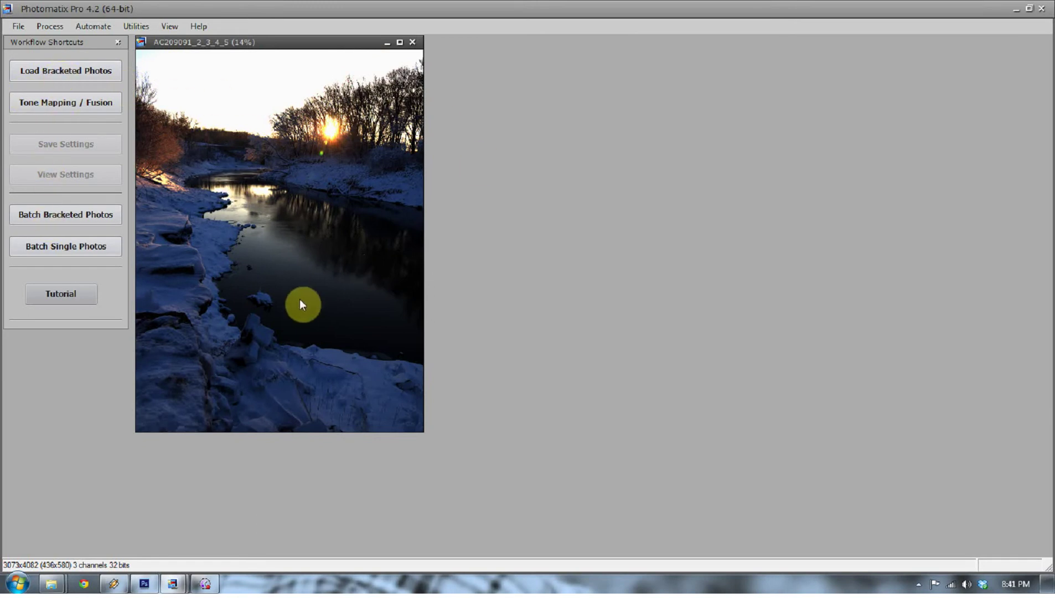
- Tone-map the HDR image again with the White Point at 6.078% and process it
left_click(63, 107)
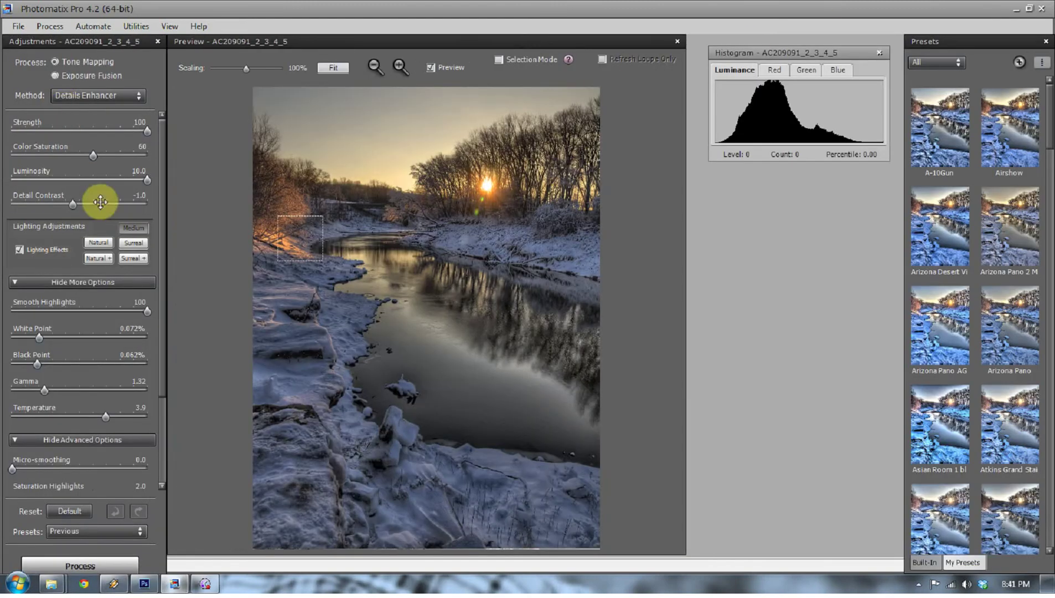
left_click_drag(40, 337, 145, 338)
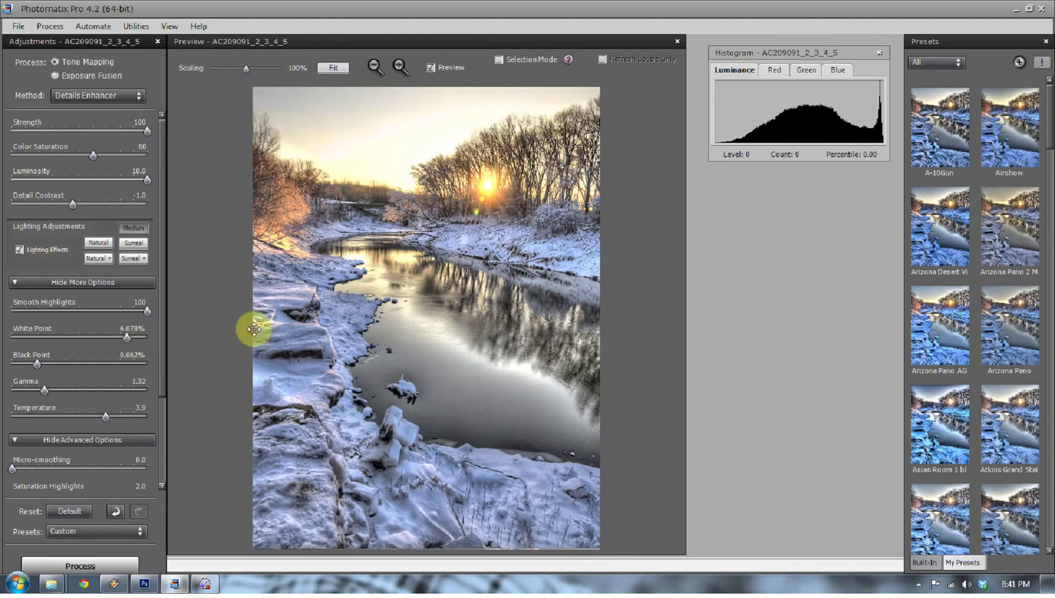
left_click(81, 565)
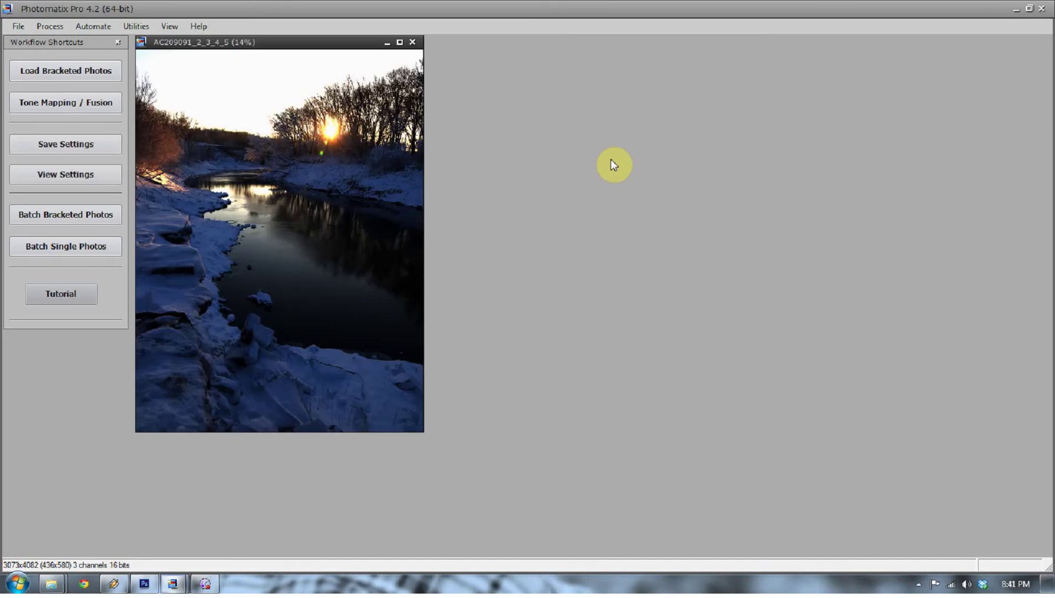
- Save the brighter image as a 16-bit TIFF named "AC209091_2_3_4_5_tonemapped B" in the HDR folder, and close it
left_click(18, 26)
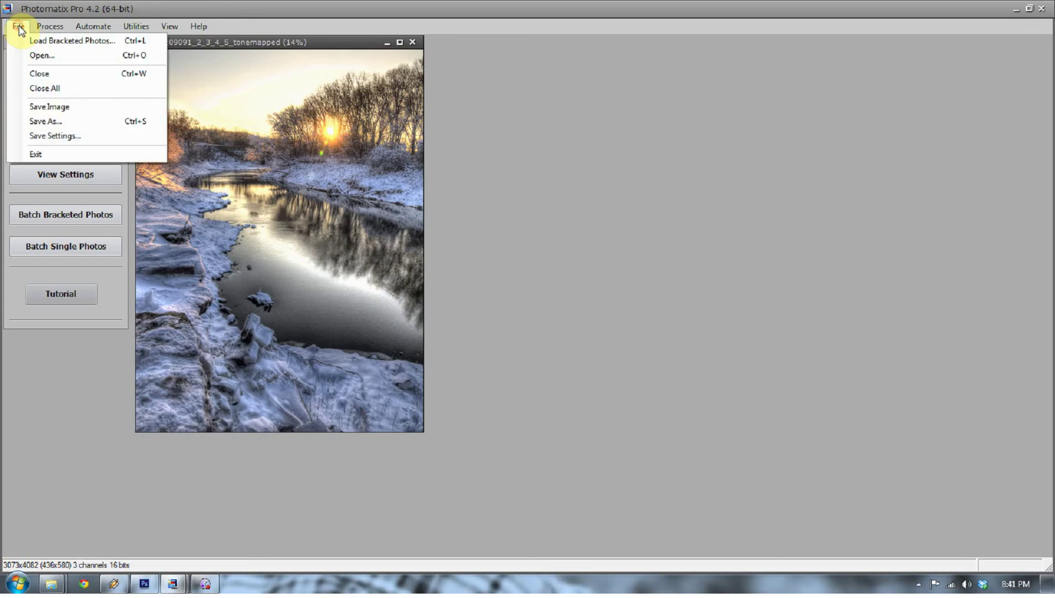
left_click(39, 121)
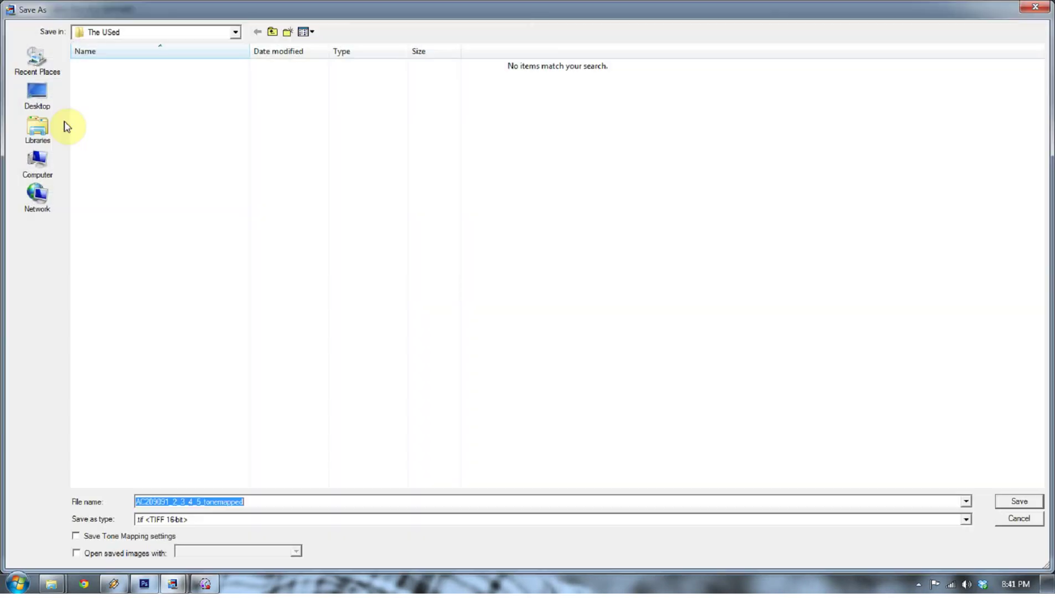
left_click(264, 500)
type("B")
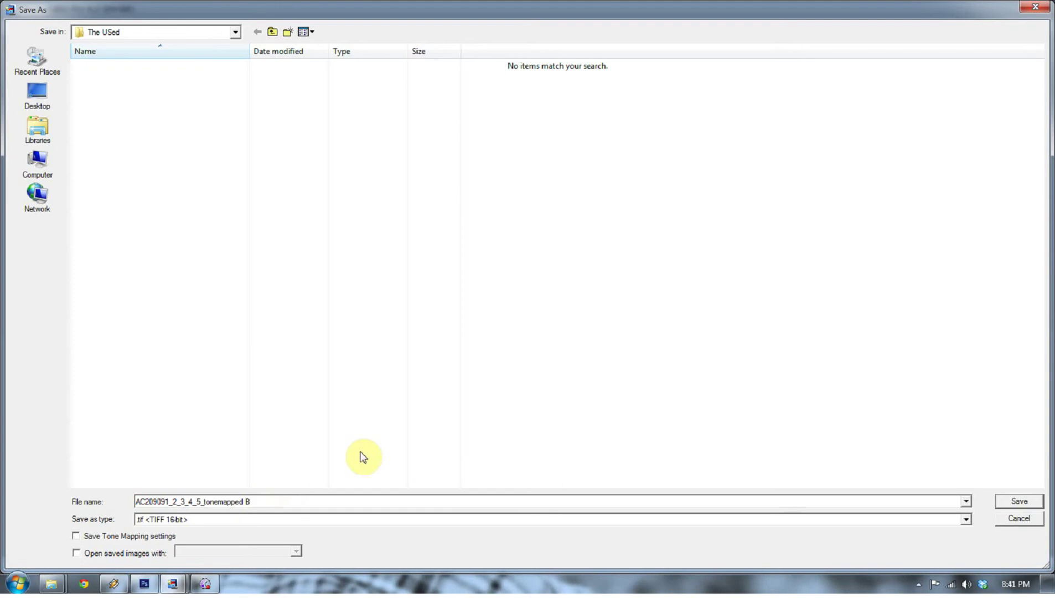
left_click(270, 32)
double_click(99, 66)
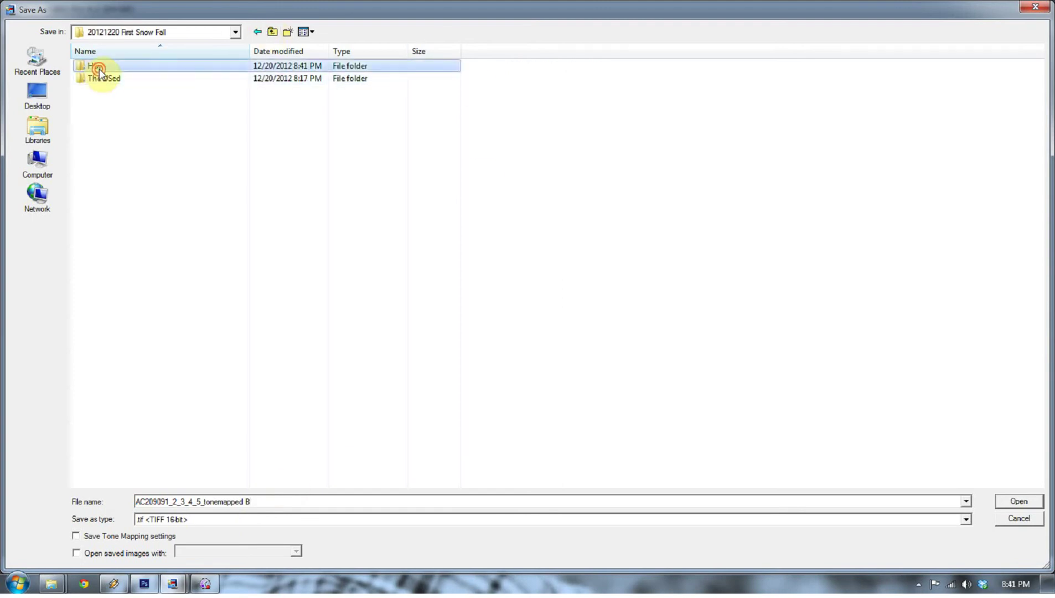
left_click(1016, 501)
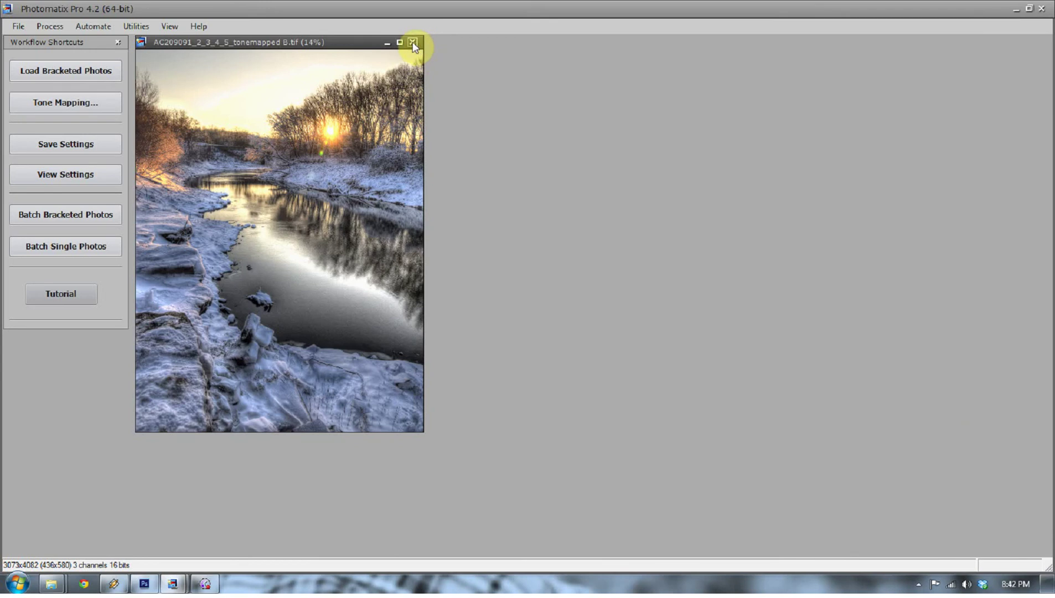
left_click(413, 43)
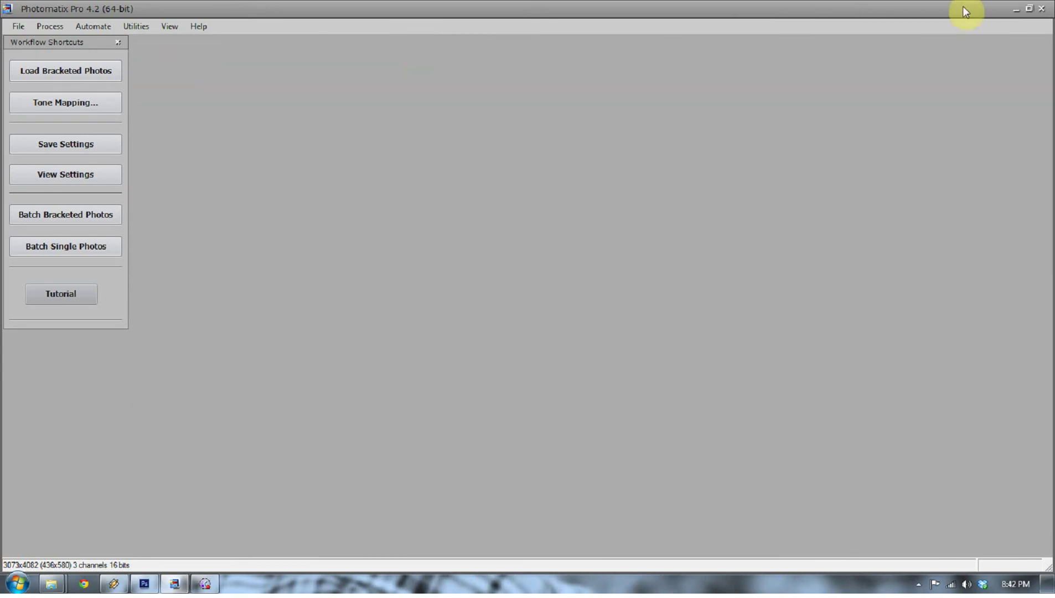
- Switch to Windows Explorer and open the Processed folder inside the HDR folder
left_click(1015, 9)
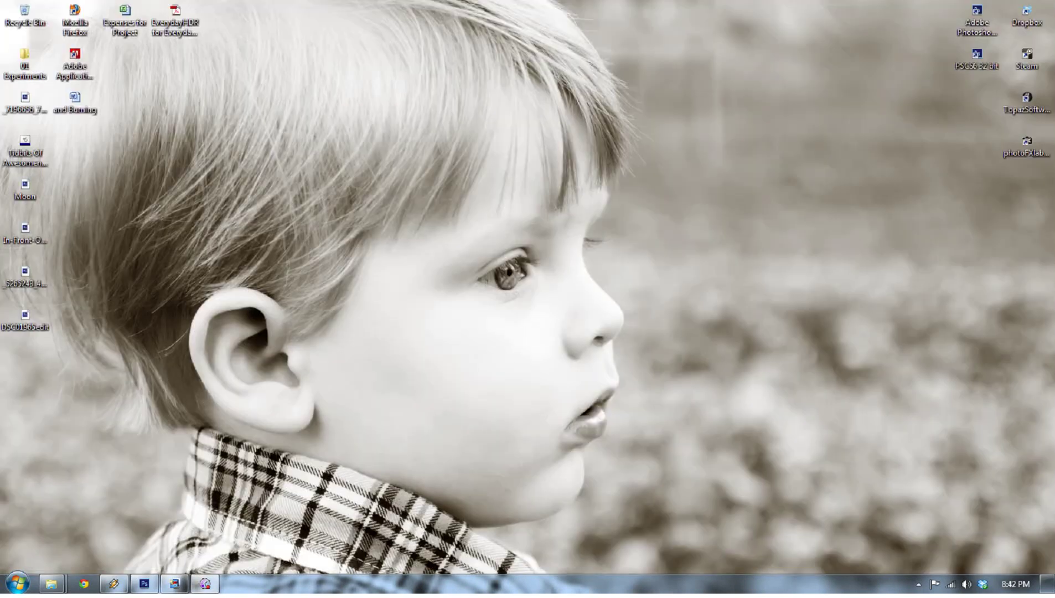
left_click(51, 584)
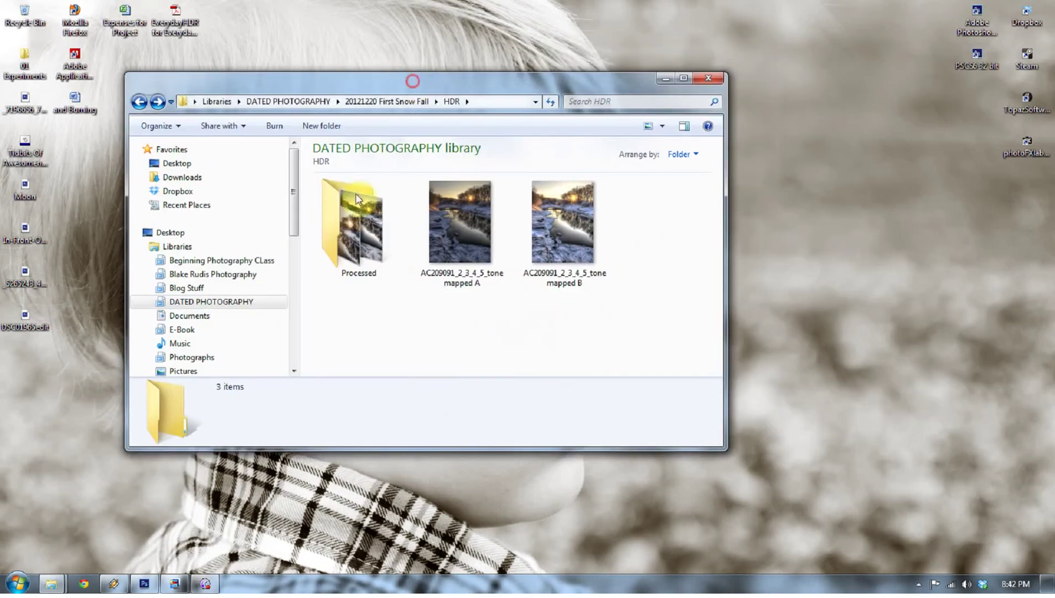
double_click(347, 227)
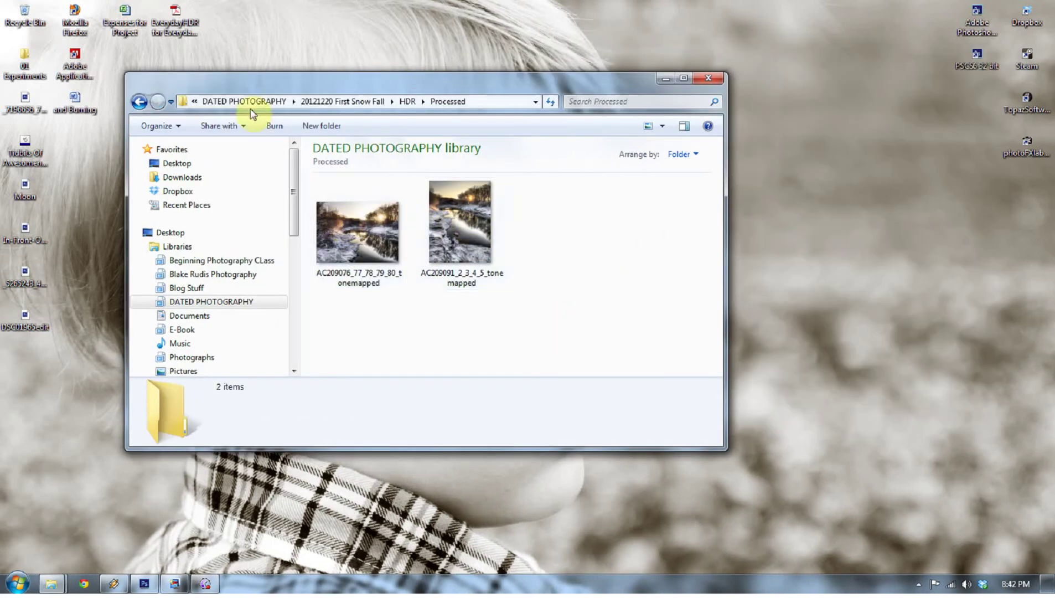
- Open the tonemapped A and B TIFFs from the HDR folder in Photoshop, keeping the default Camera Raw settings
left_click(140, 102)
left_click_drag(635, 311, 415, 179)
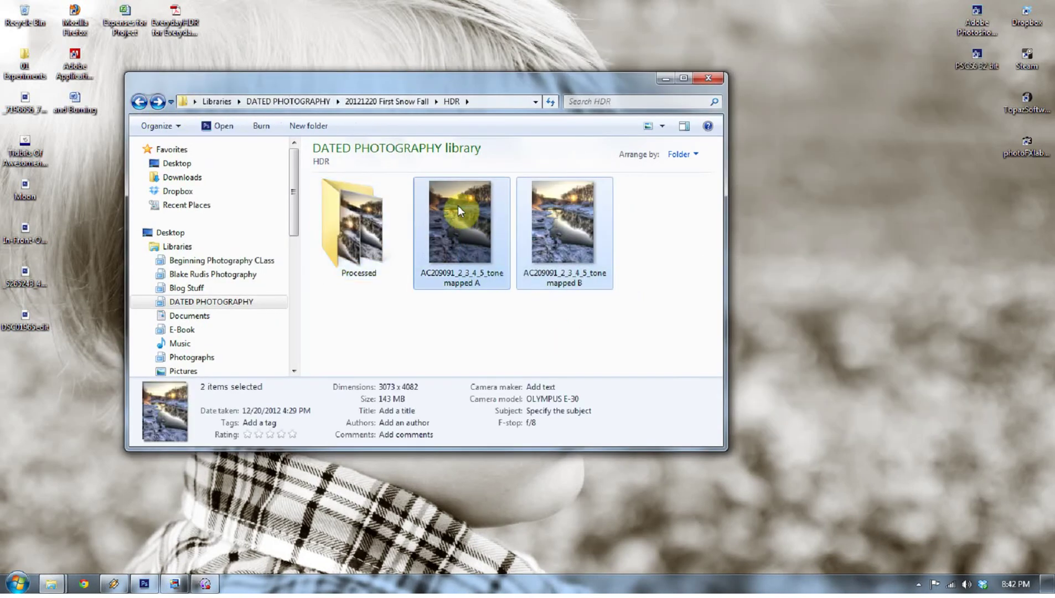
double_click(457, 205)
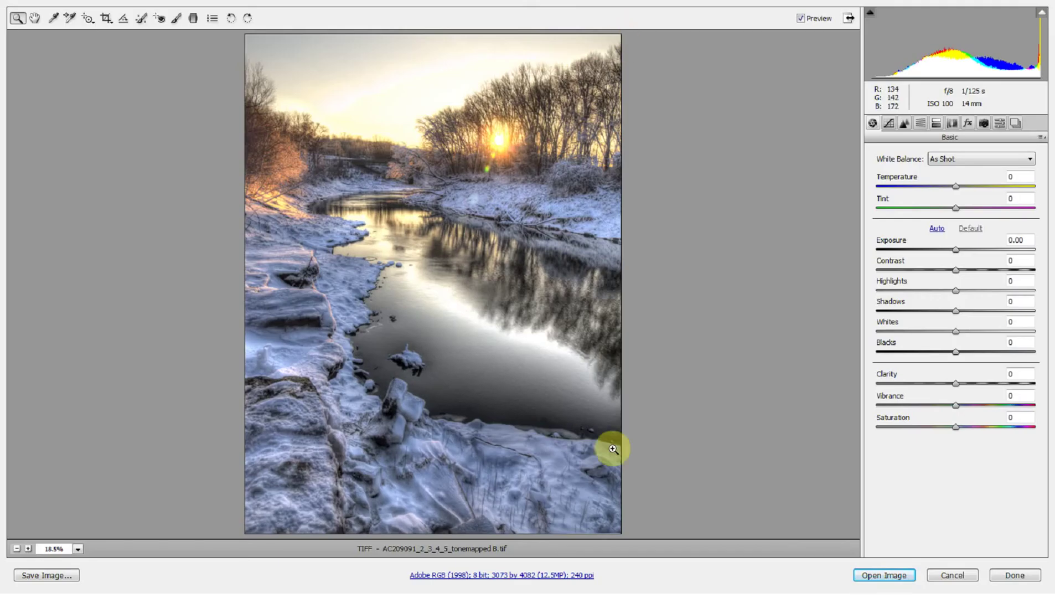
left_click(882, 576)
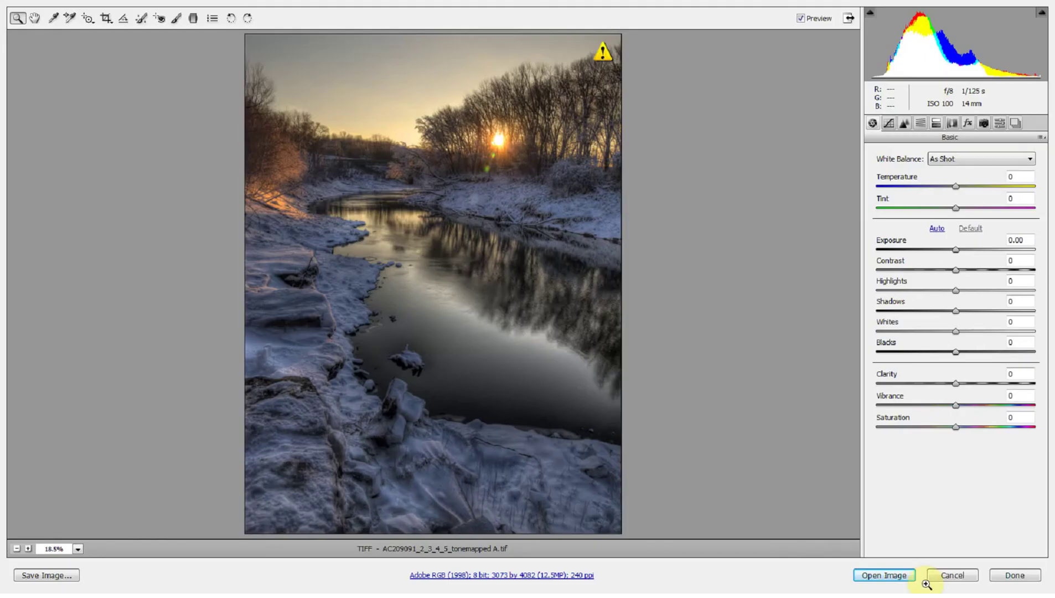
left_click(900, 572)
- Place image A's window beside image B's and copy the darker image into B as a new layer
left_click_drag(266, 70, 554, 54)
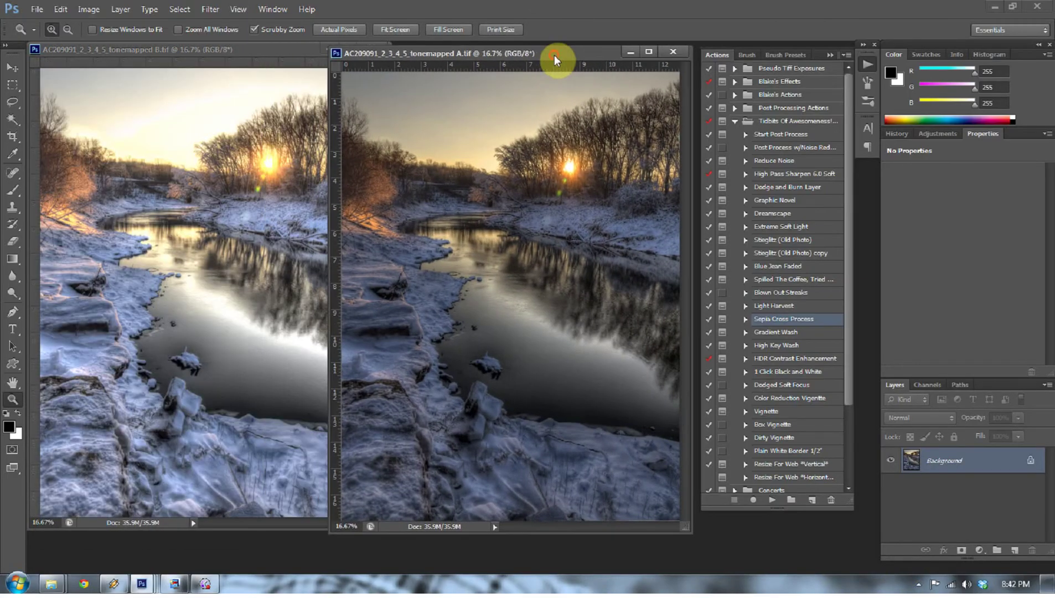
key("v")
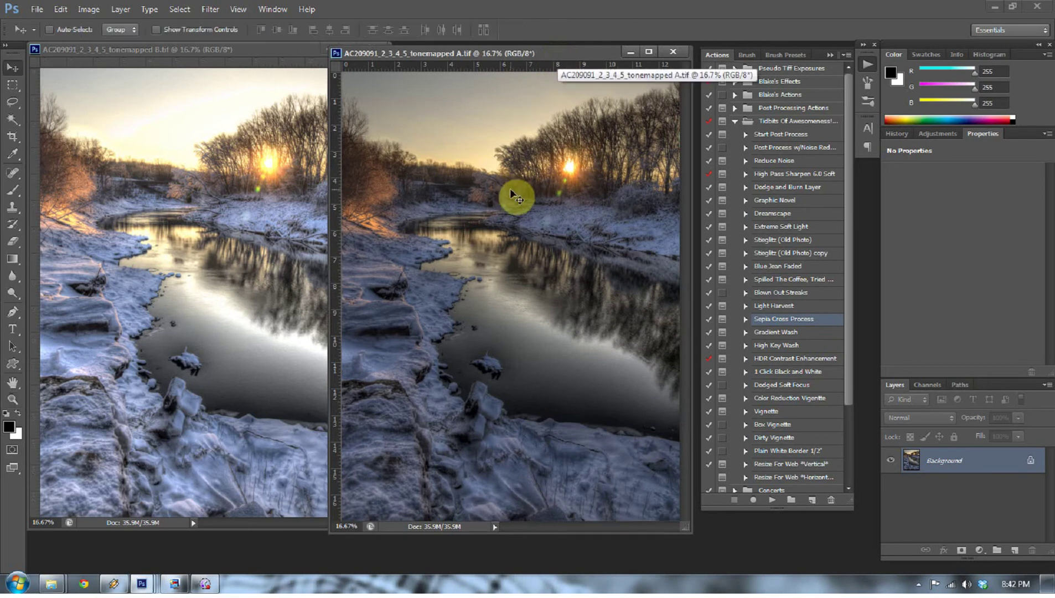
left_click_drag(560, 254, 249, 252)
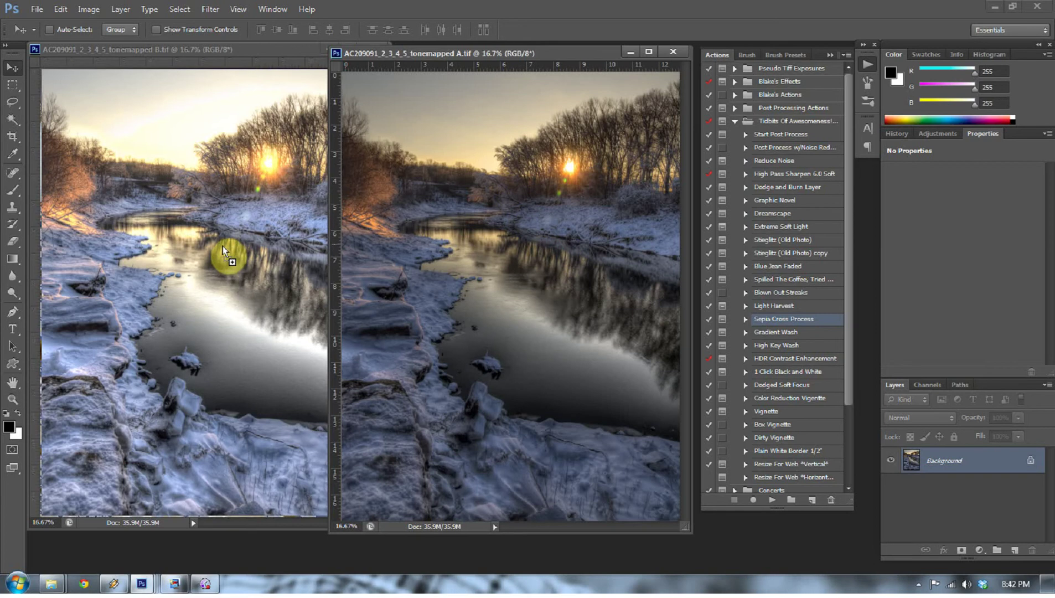
left_click_drag(222, 246, 221, 245)
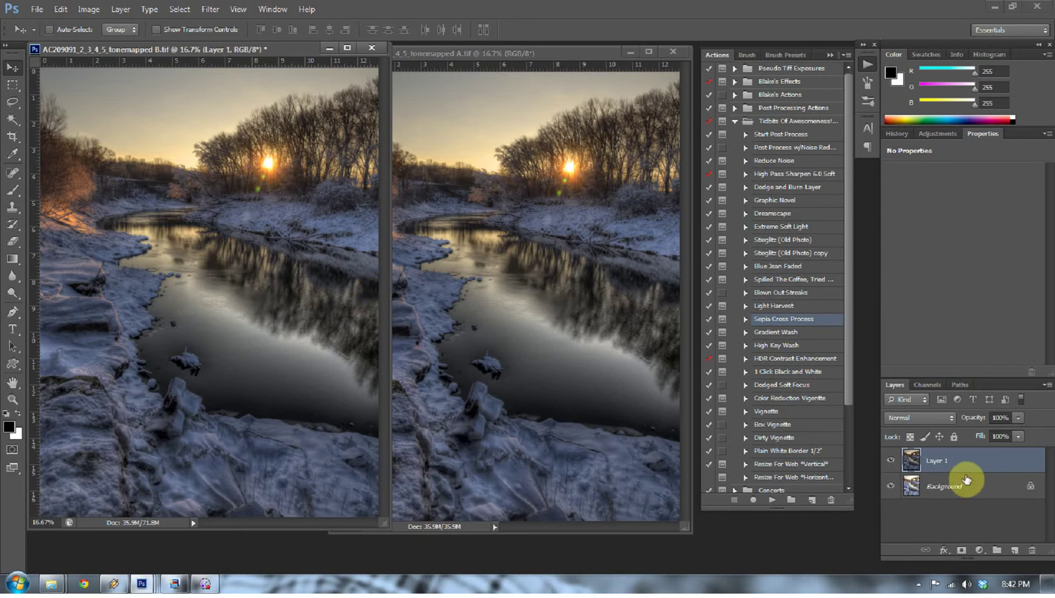
- Delete the copied layer from image B and copy the darker image over from A again
key("Delete")
left_click(566, 250)
left_click_drag(618, 323, 280, 314)
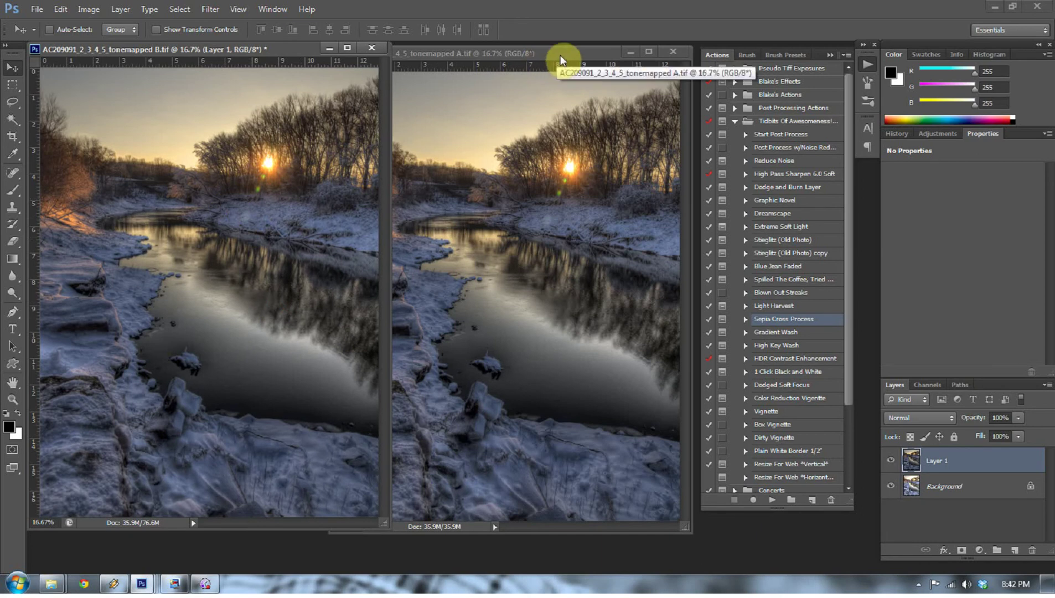
- Close image A and move image B's window further into the workspace
left_click(673, 51)
left_click(540, 232)
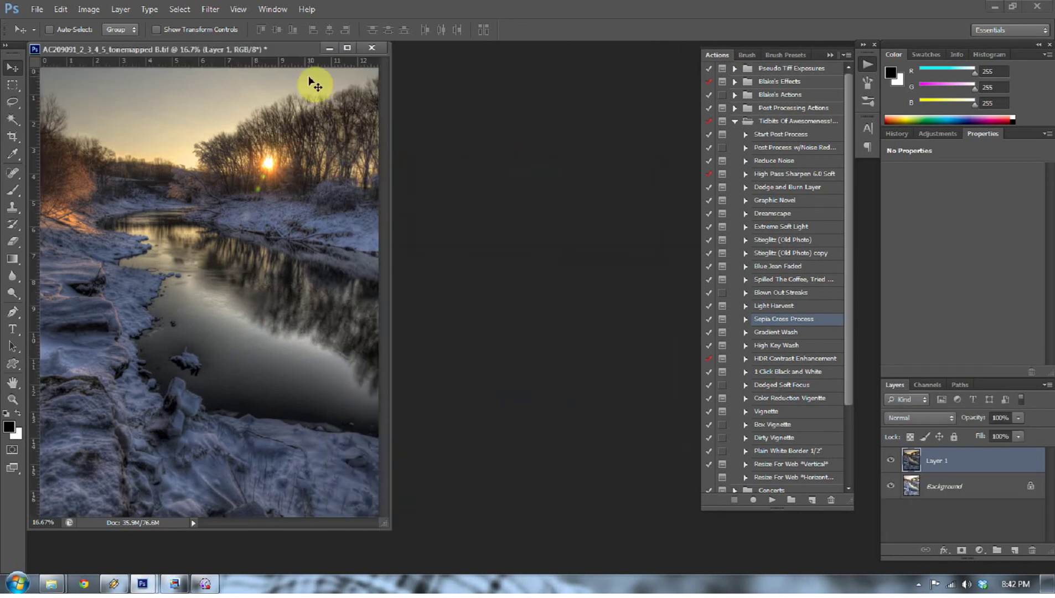
left_click_drag(303, 53, 387, 64)
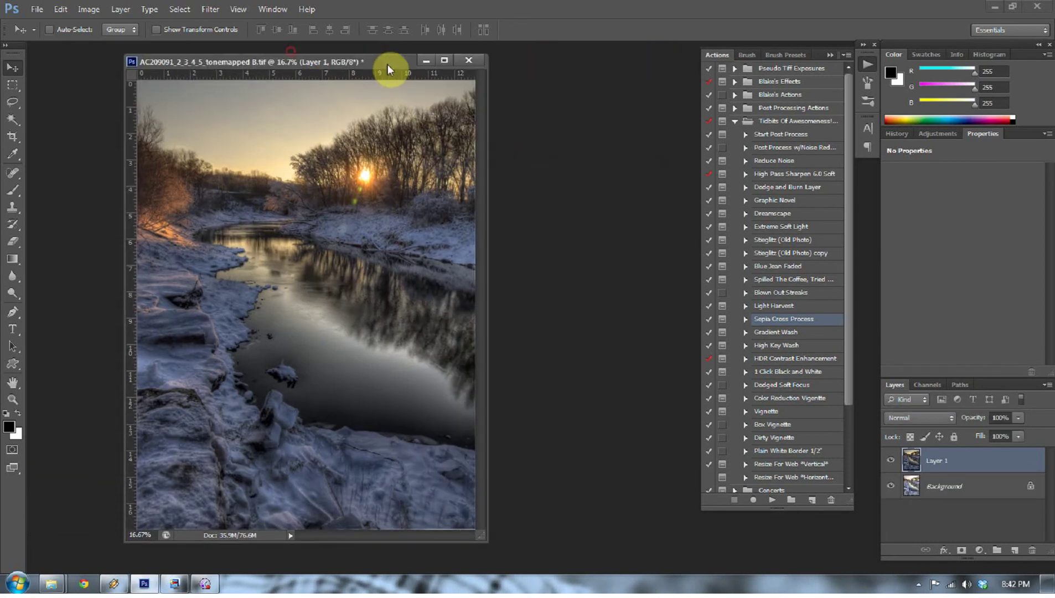
- Auto-align Layer 1 and the Background layer in image B
left_click(979, 487, "shift")
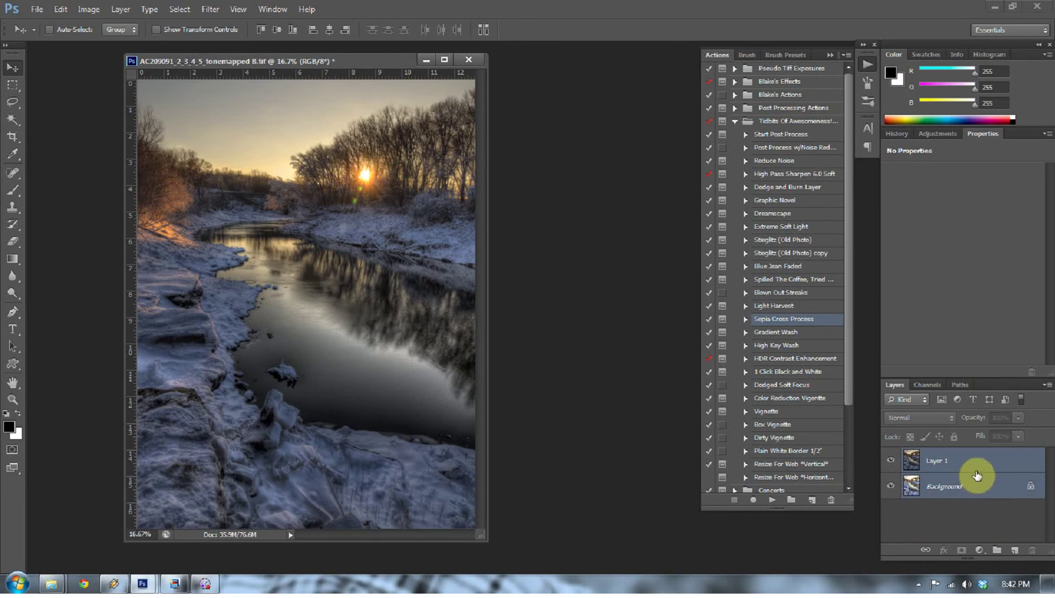
left_click(979, 462, "ctrl")
left_click(980, 462, "ctrl")
left_click(484, 30)
left_click(597, 142)
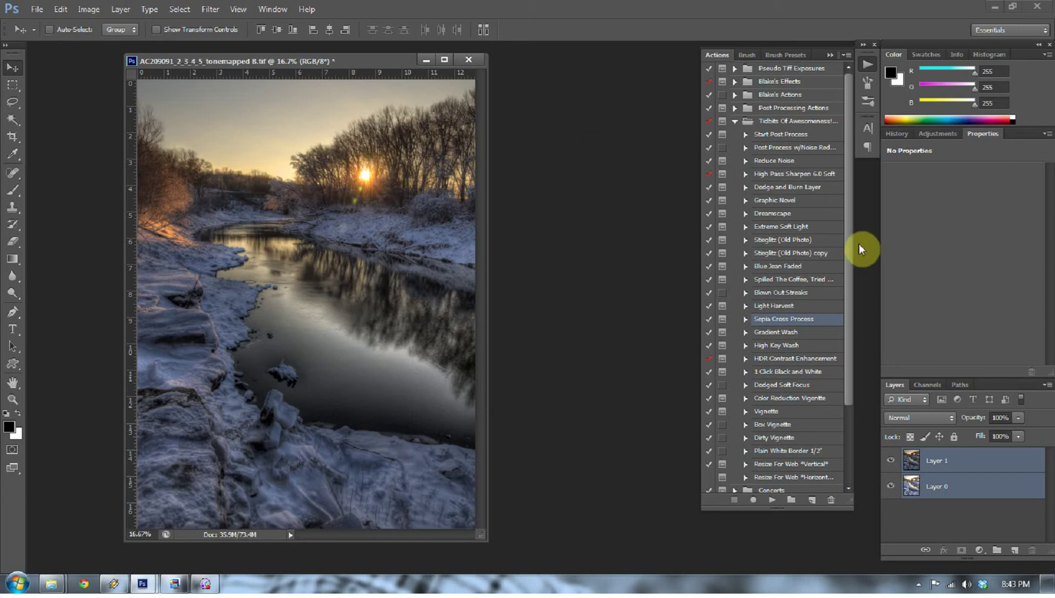
- Add a layer mask to Layer 1 and set up a soft black brush with 0% hardness and a size of 1985 px
left_click(932, 467)
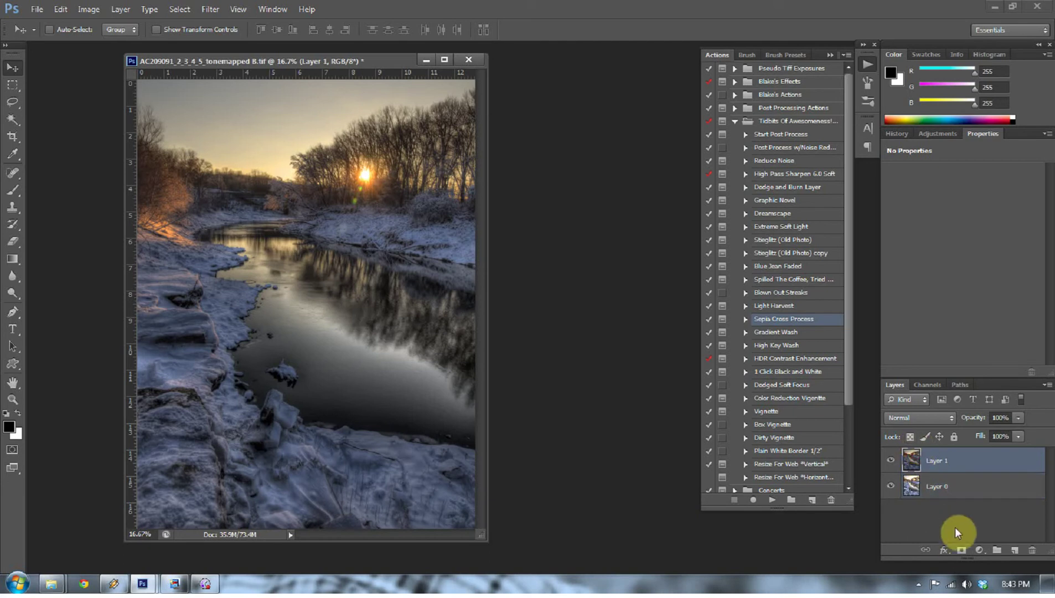
left_click(961, 551)
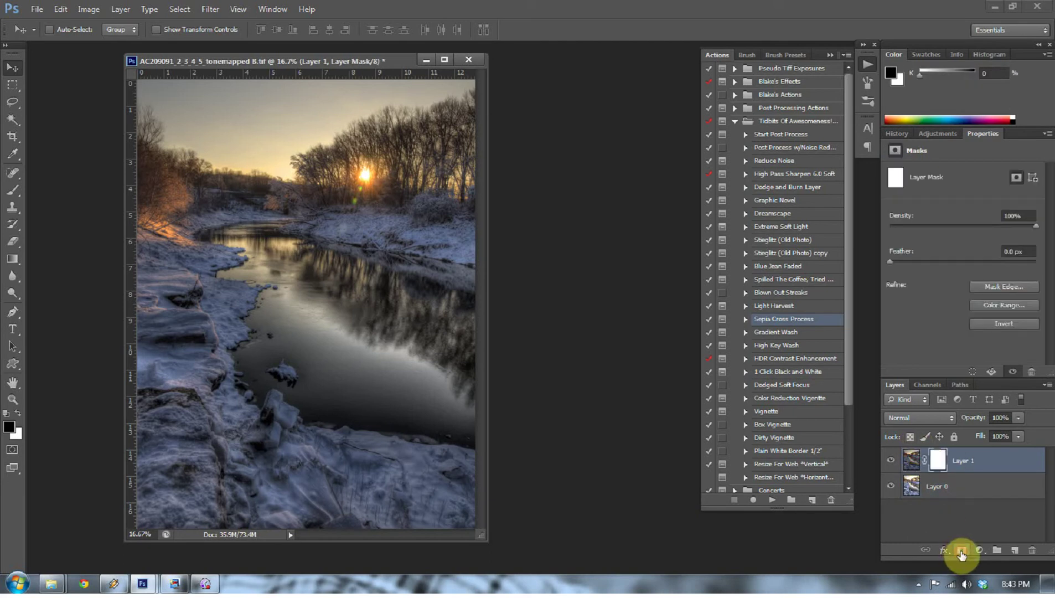
key("b")
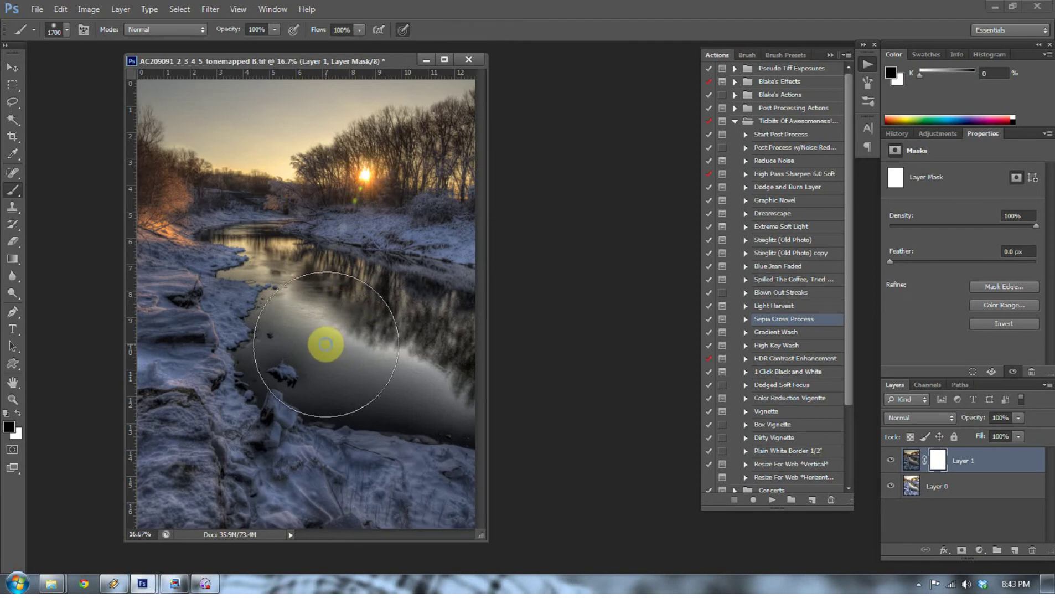
right_click(332, 346)
left_click(340, 407)
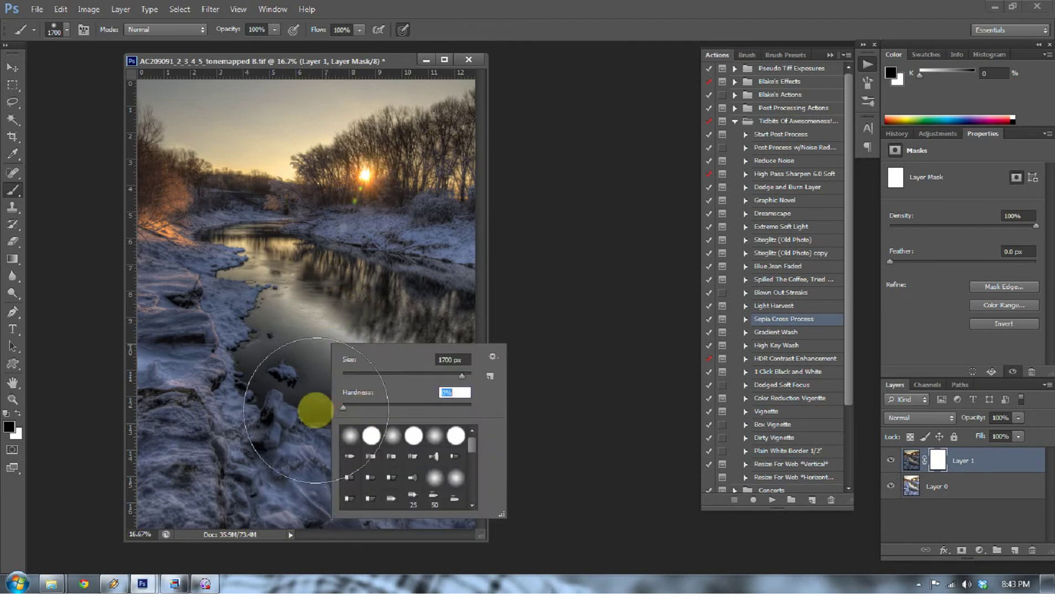
left_click(460, 374)
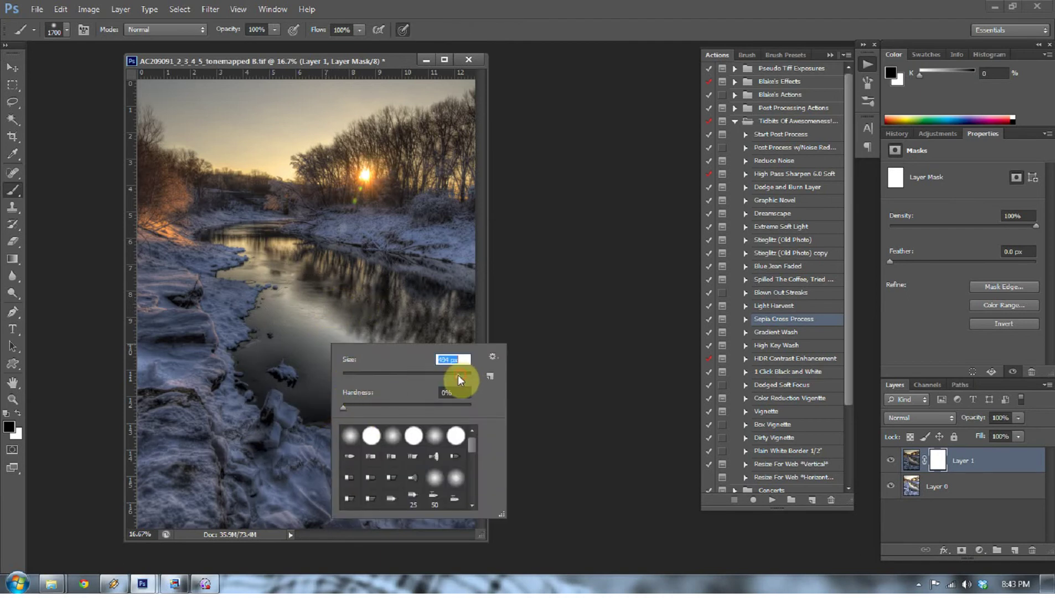
left_click_drag(458, 377, 462, 377)
key("Return")
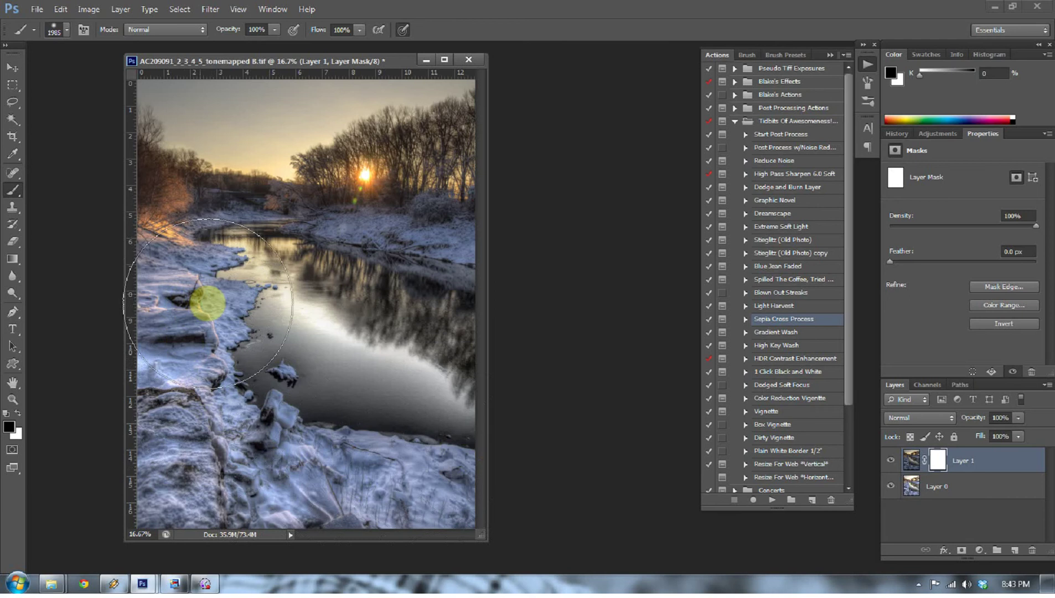
- Paint black on Layer 1's mask over the foreground snow and river, reducing the brush to 500 px for the far bank
mouse_move(205, 301)
left_mouse_down()
mouse_move(276, 291)
mouse_move(418, 297)
mouse_move(449, 356)
left_mouse_up()
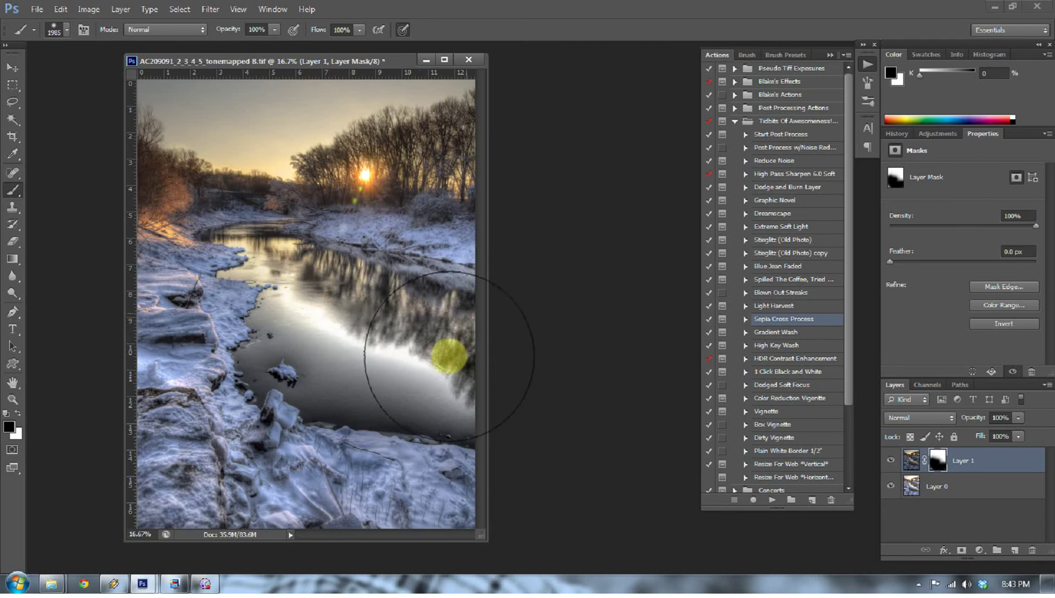
key("bracketleft")
key("bracketleft")
key("bracketleft")
key("bracketleft")
key("bracketleft")
key("bracketleft")
key("bracketleft")
key("bracketleft")
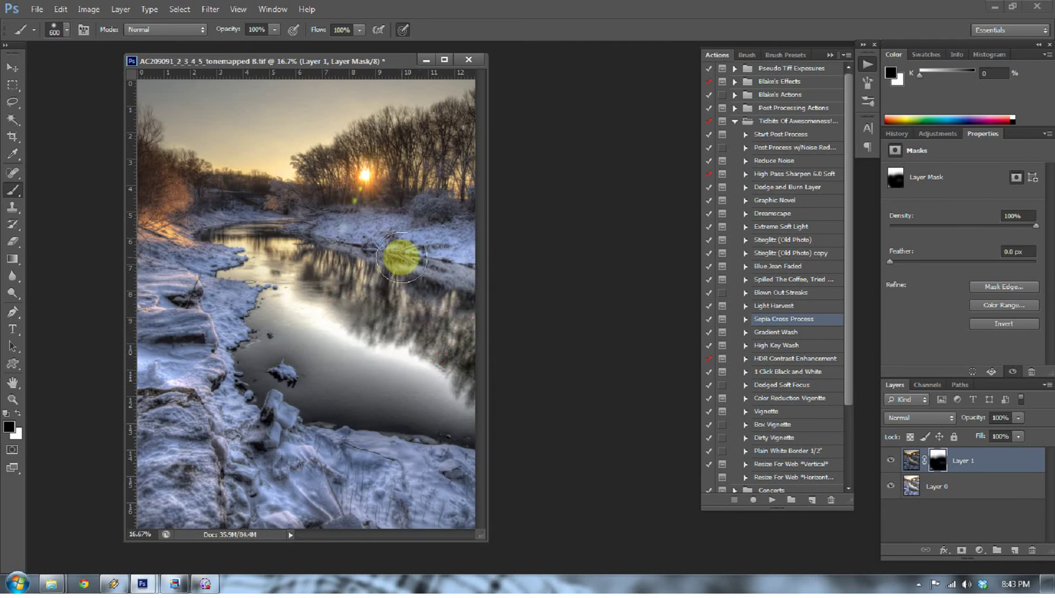
key("bracketleft")
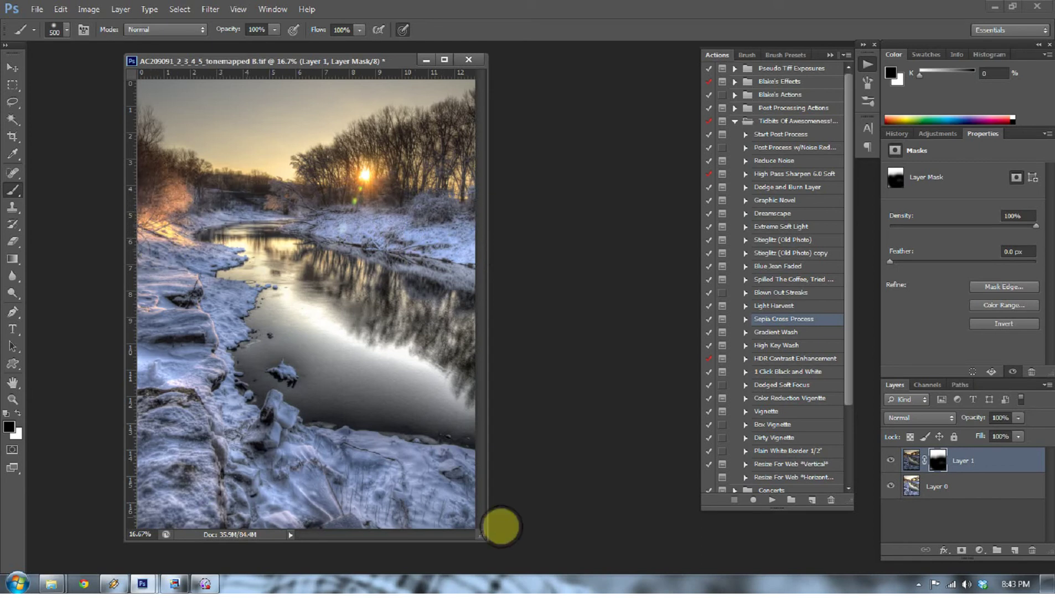
- Enlarge the brush to 900 px and paint out the remaining snow and water areas on Layer 1's mask
key("bracketright")
key("bracketright")
key("bracketright")
key("bracketright")
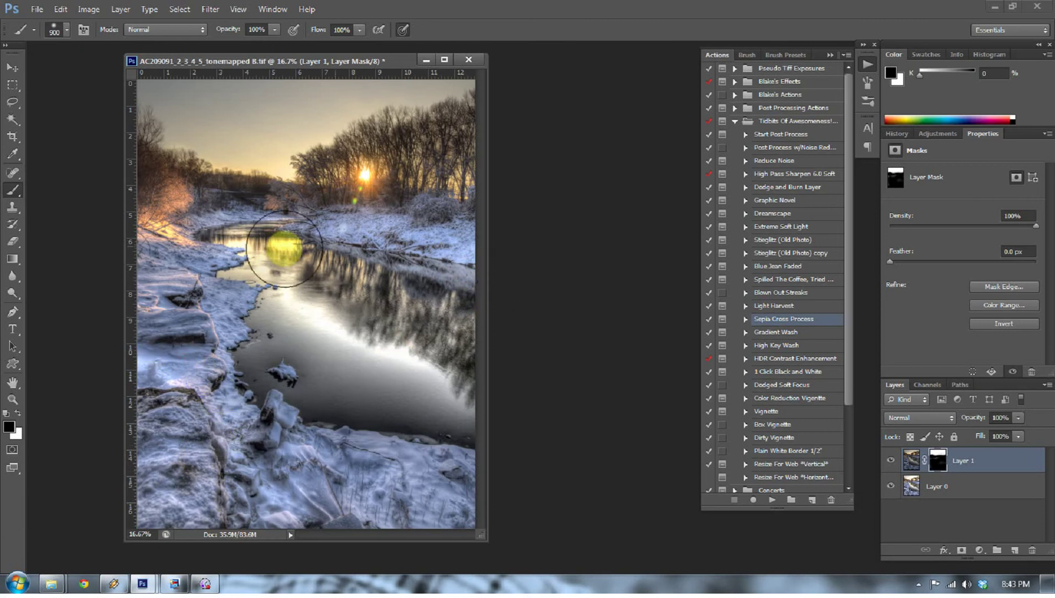
left_click(437, 266)
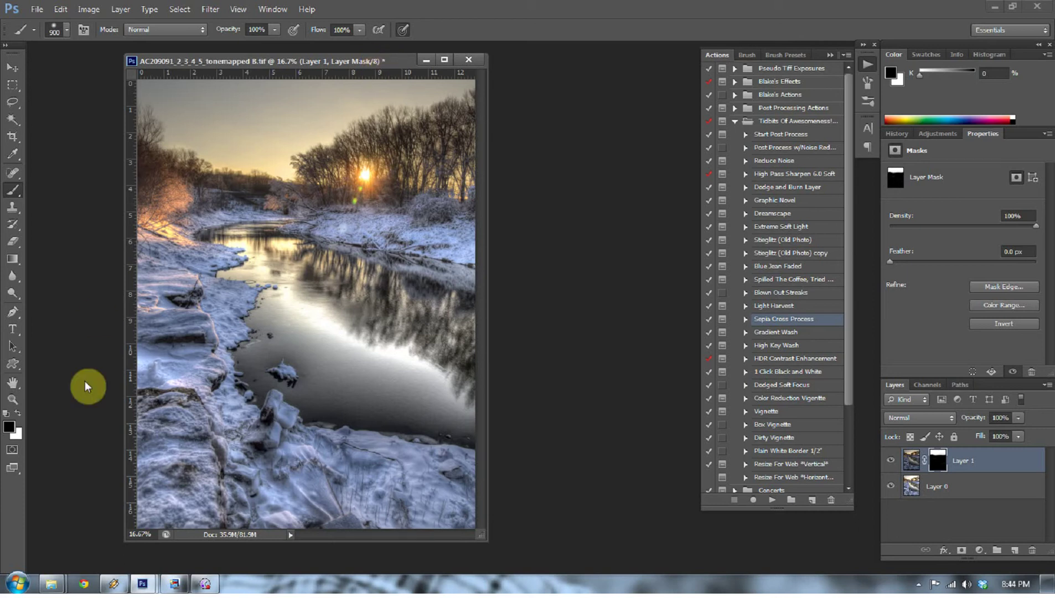
- Examine the snowy rocks on the near bank up close and return to a view of the whole image
key("z")
left_click_drag(151, 350, 235, 362)
scroll(238, 360, "down", 5)
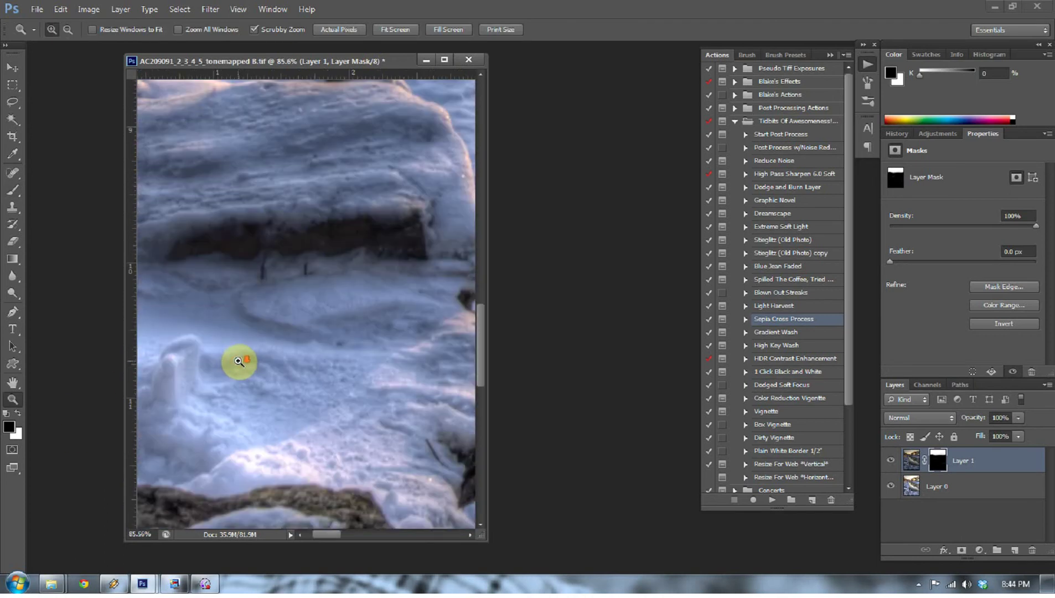
right_click(276, 319)
left_click(315, 328)
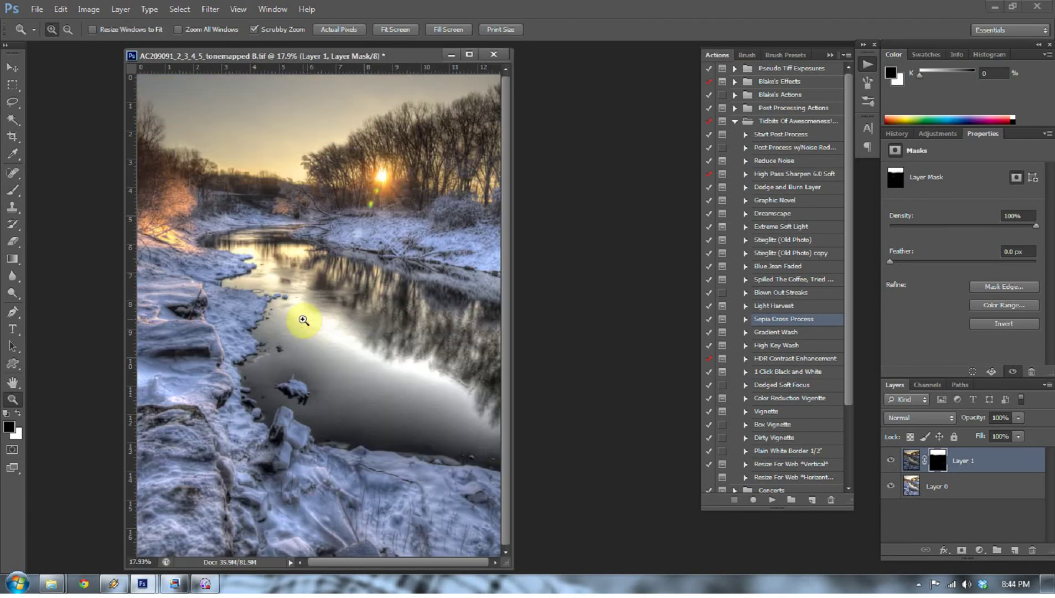
left_click_drag(379, 62, 420, 55)
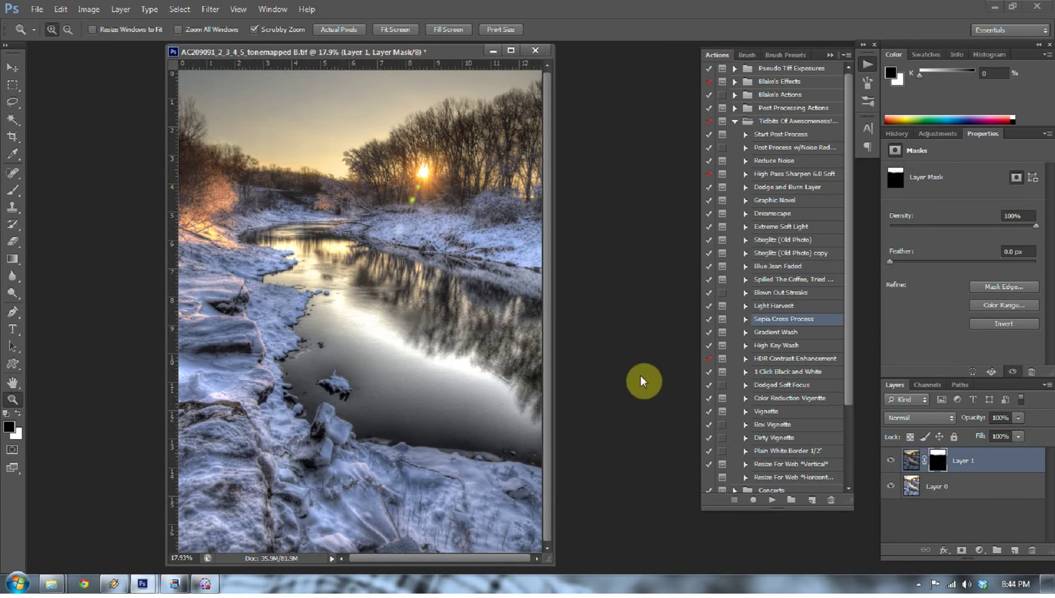
- Add a Hue/Saturation adjustment layer above Layer 1 and set the Blues to saturation -42 and lightness +39
left_click(1006, 469)
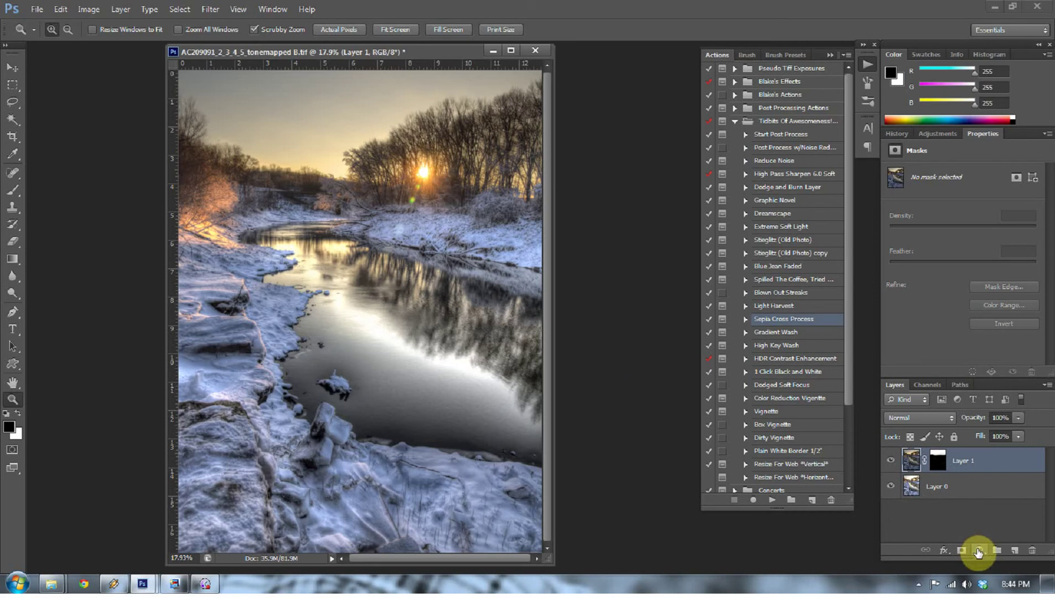
left_click(978, 551)
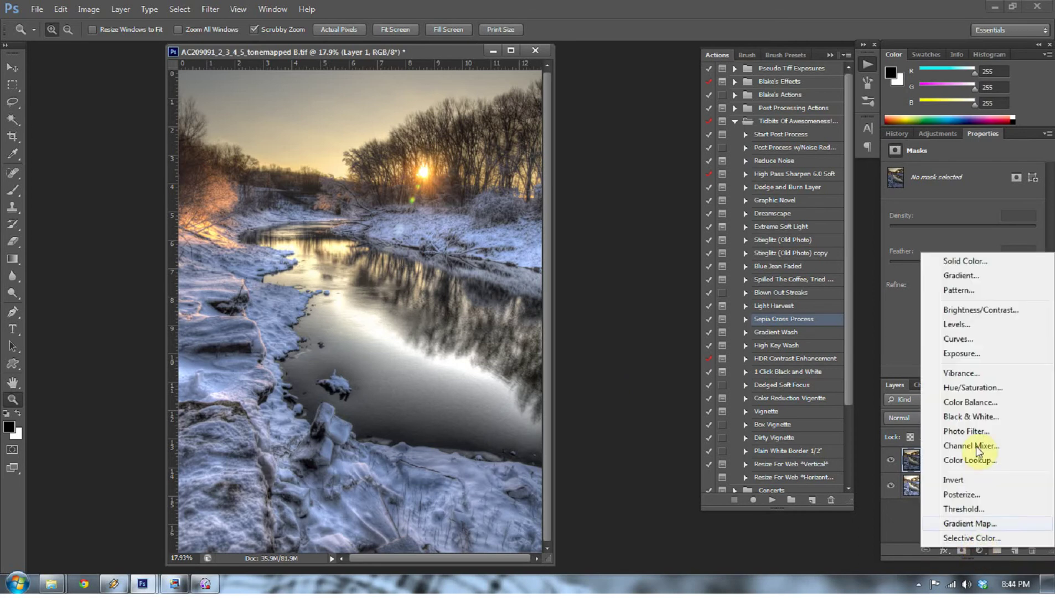
left_click(963, 389)
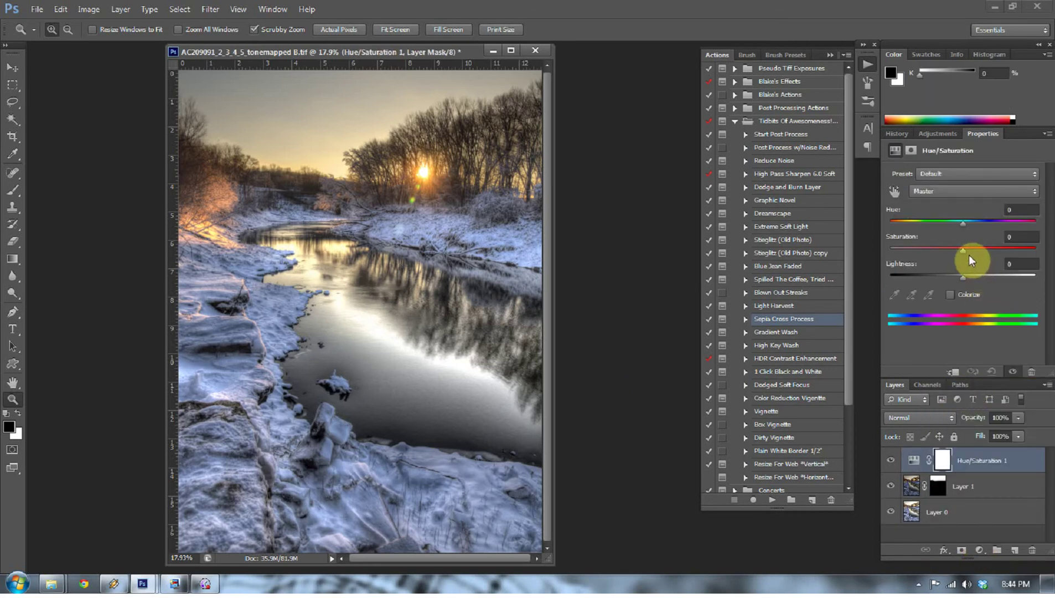
left_click(949, 197)
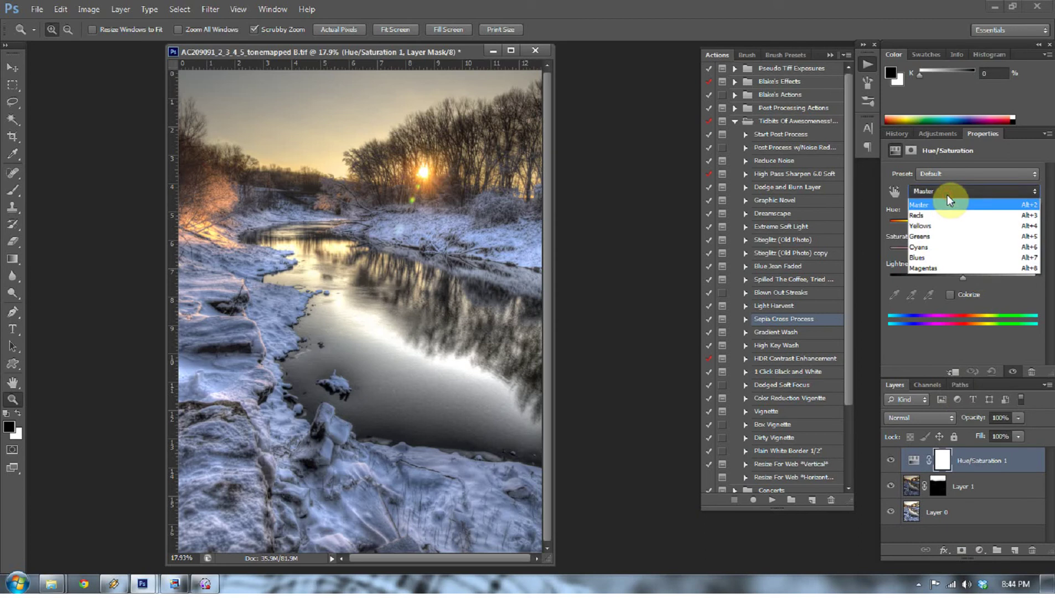
left_click(929, 257)
left_click_drag(961, 252, 1050, 245)
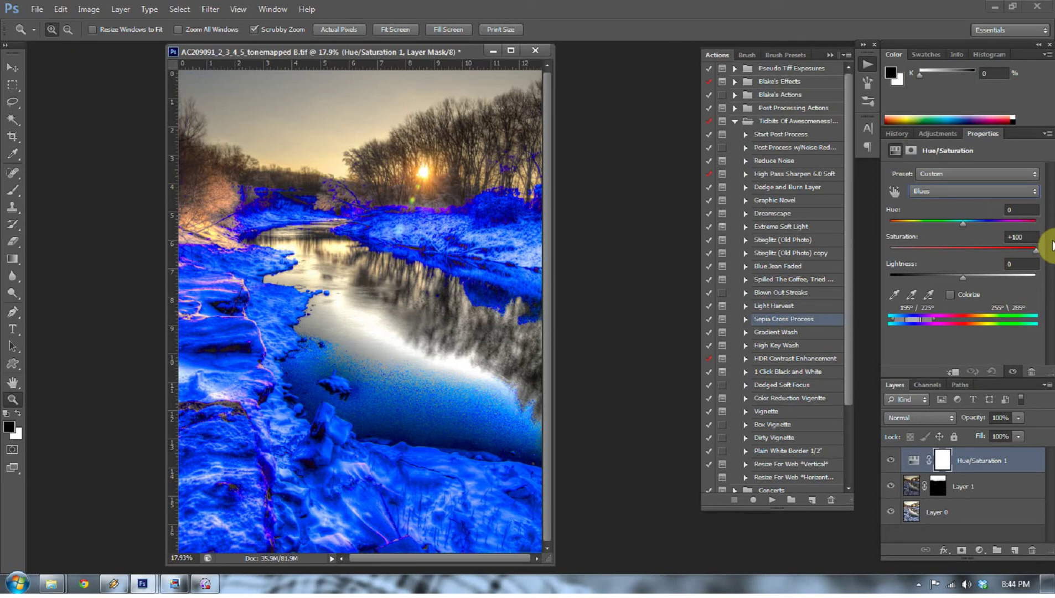
left_click_drag(1028, 247, 989, 274)
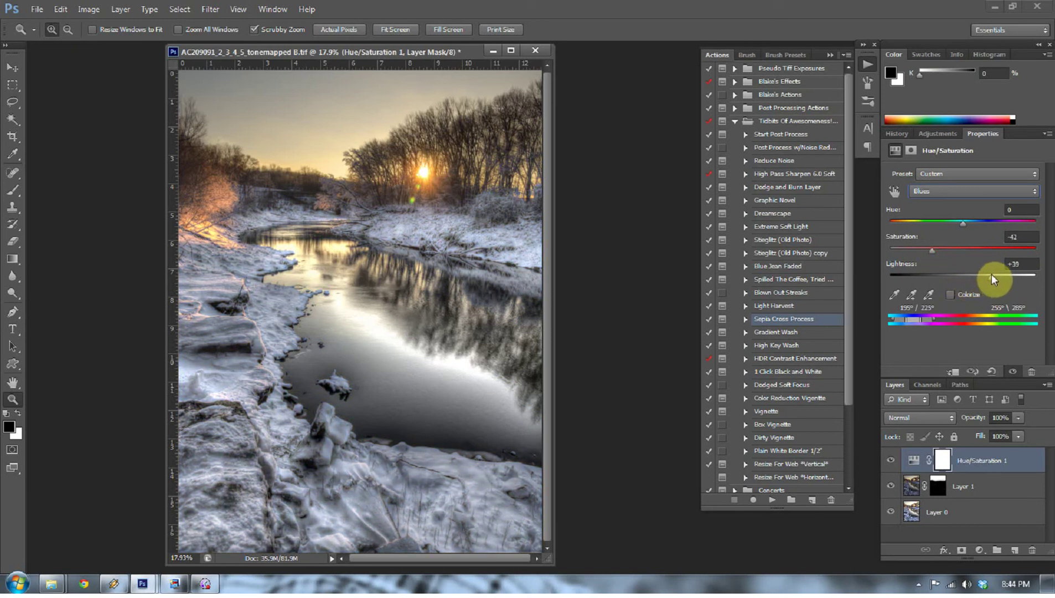
- Compare the image with and without the Hue/Saturation adjustment and examine the sky and treeline near the sun up close
left_click(888, 462)
left_click(888, 462)
left_click(888, 462)
left_click(888, 462)
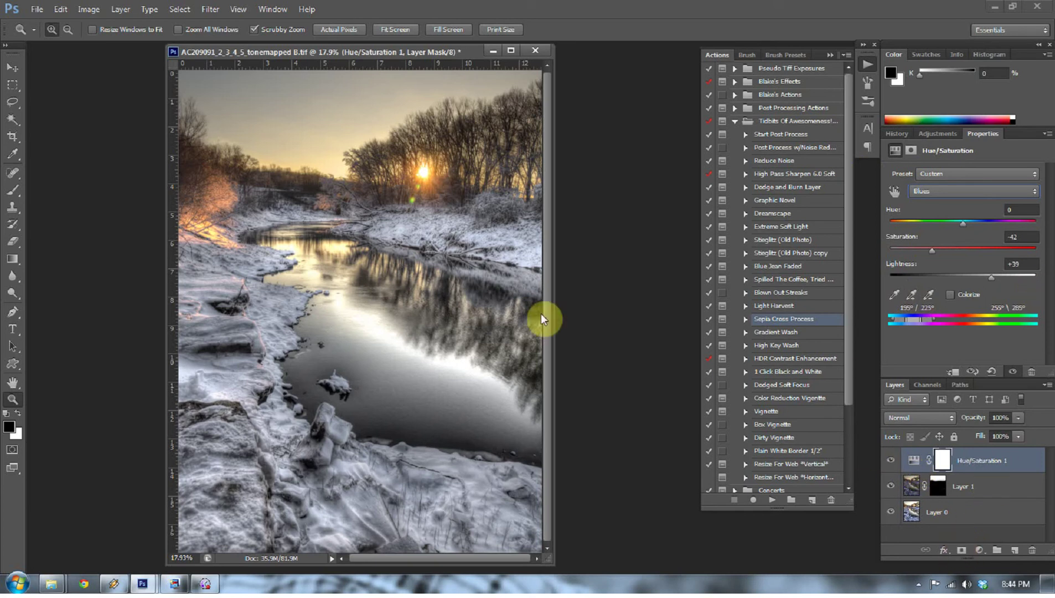
left_click_drag(420, 55, 406, 58)
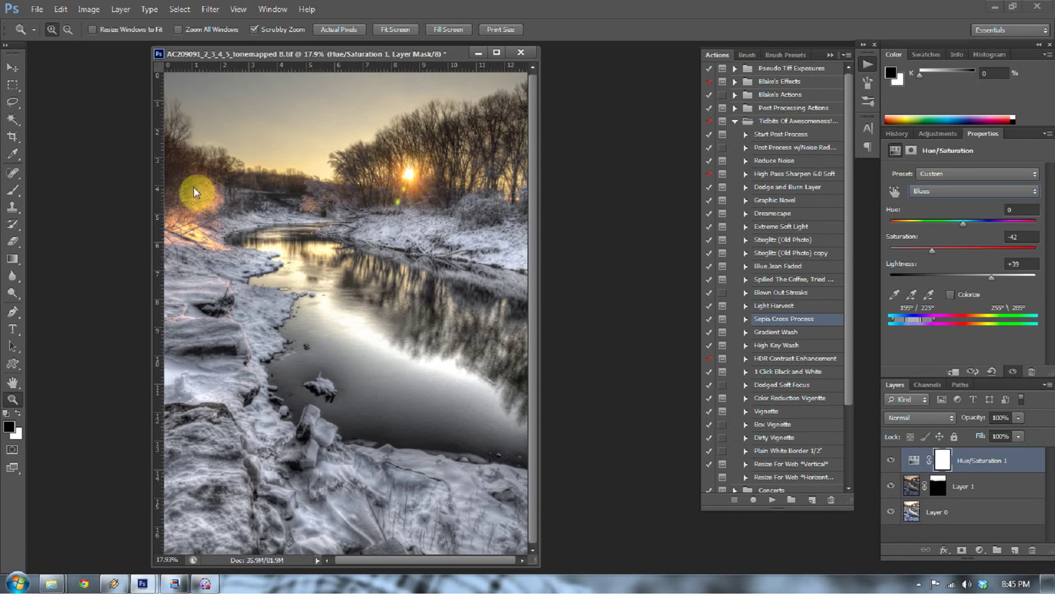
left_click_drag(361, 113, 448, 186)
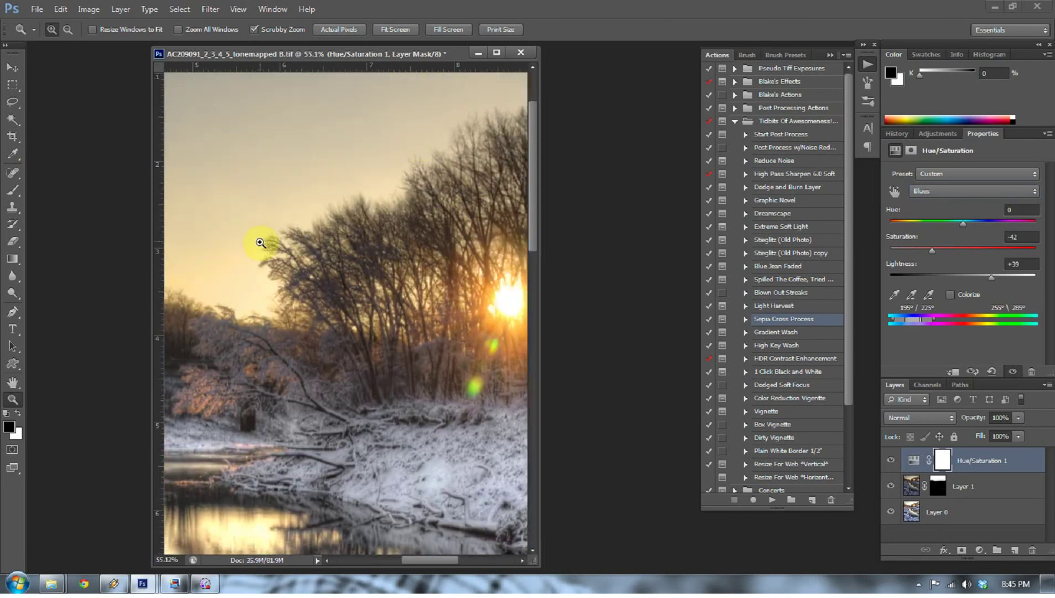
- Select the highlights of Layer 0 with Color Range
right_click(398, 169)
left_click(412, 174)
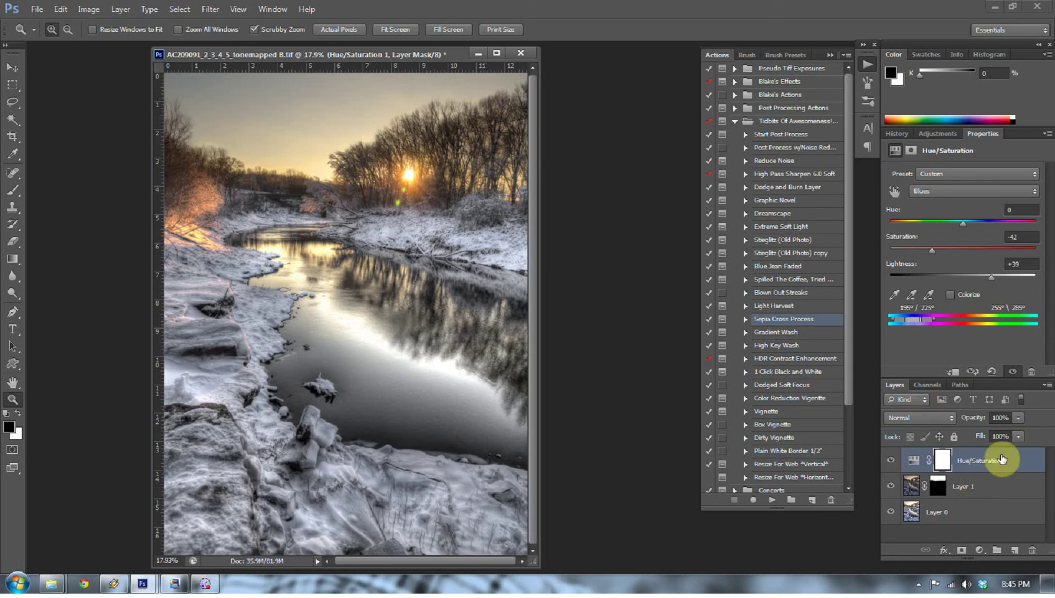
left_click(1032, 460)
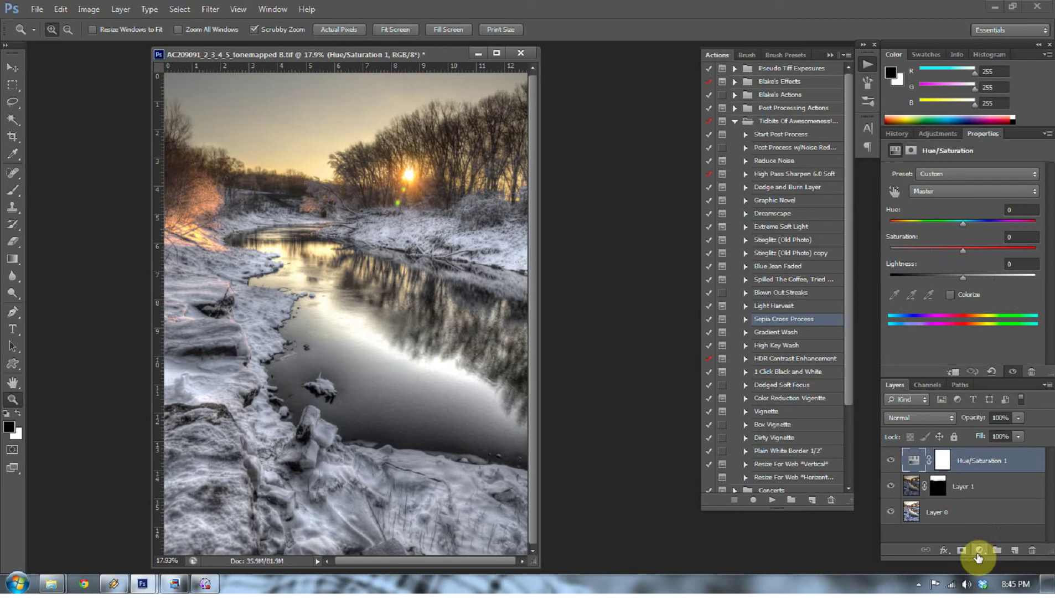
left_click(184, 10)
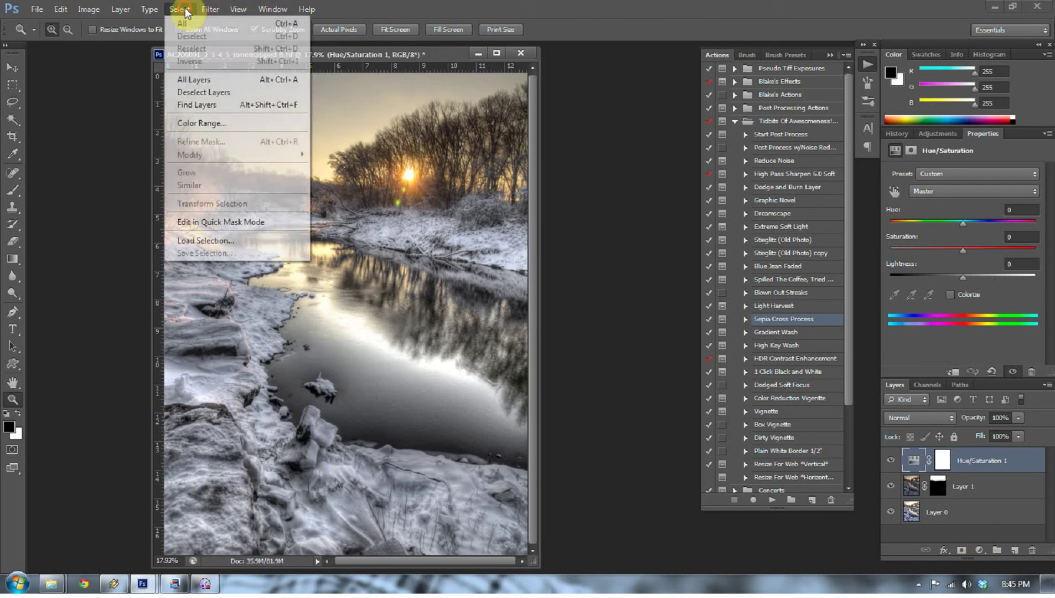
left_click(950, 515)
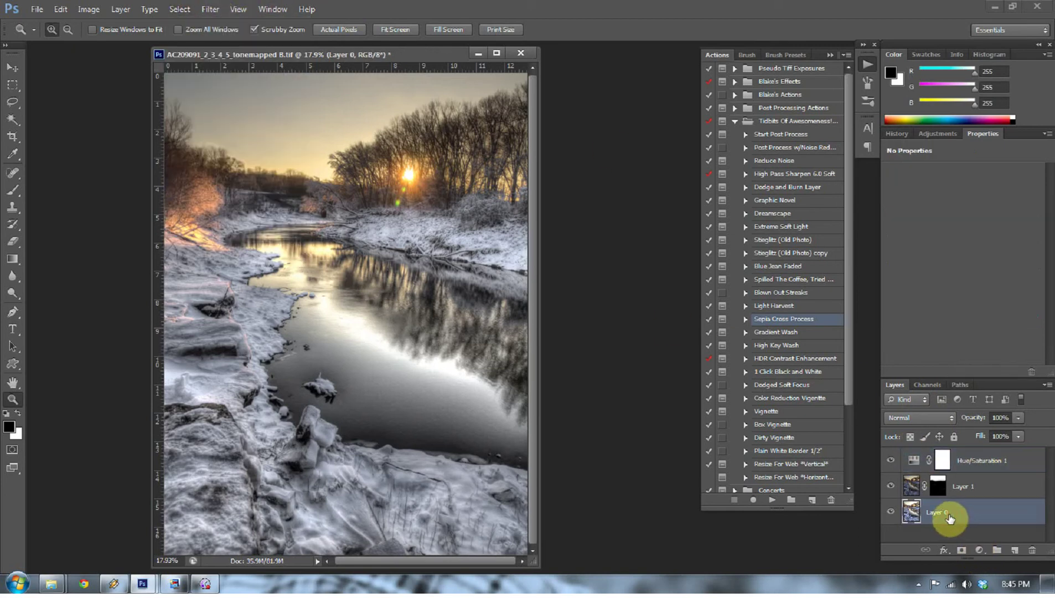
left_click(170, 8)
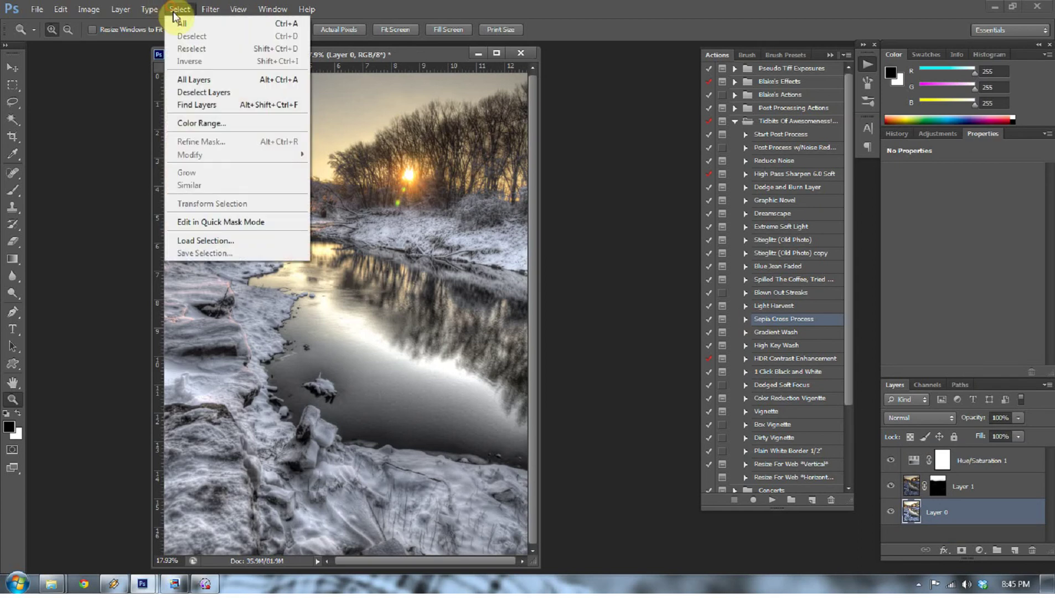
left_click(208, 131)
left_click(891, 171)
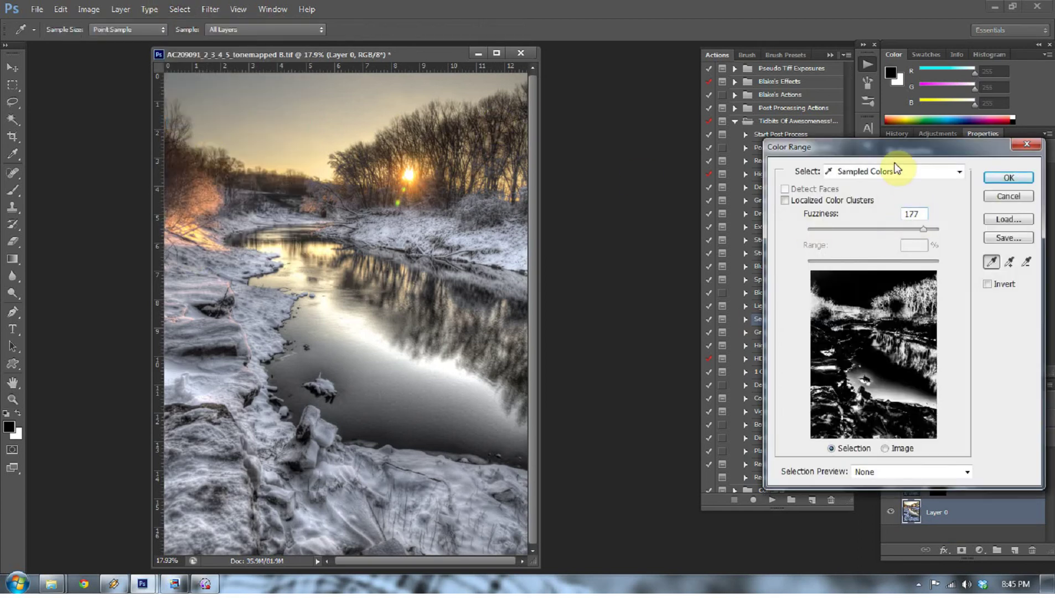
left_click(841, 302)
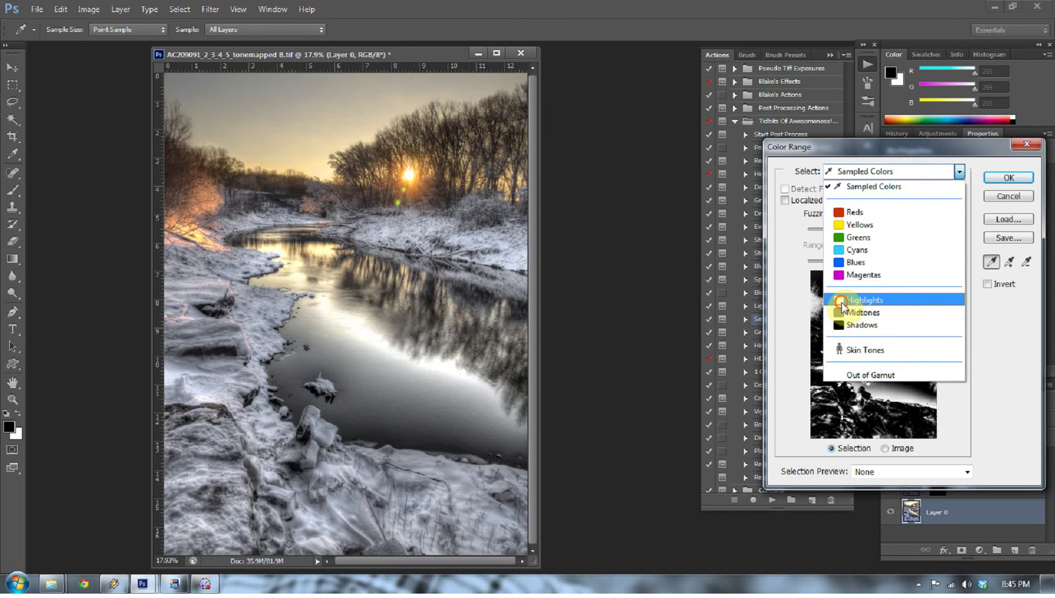
left_click(996, 180)
key("z")
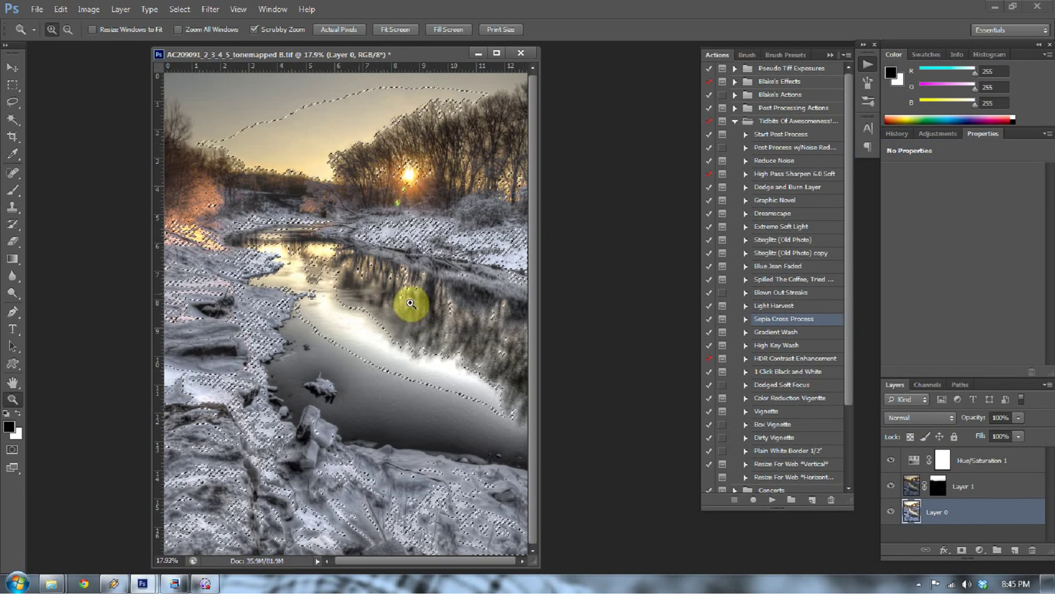
- Add a Curves adjustment layer masked by the highlights selection and move it above the Hue/Saturation layer
left_click(981, 550)
left_click(957, 339)
left_click_drag(927, 510, 913, 465)
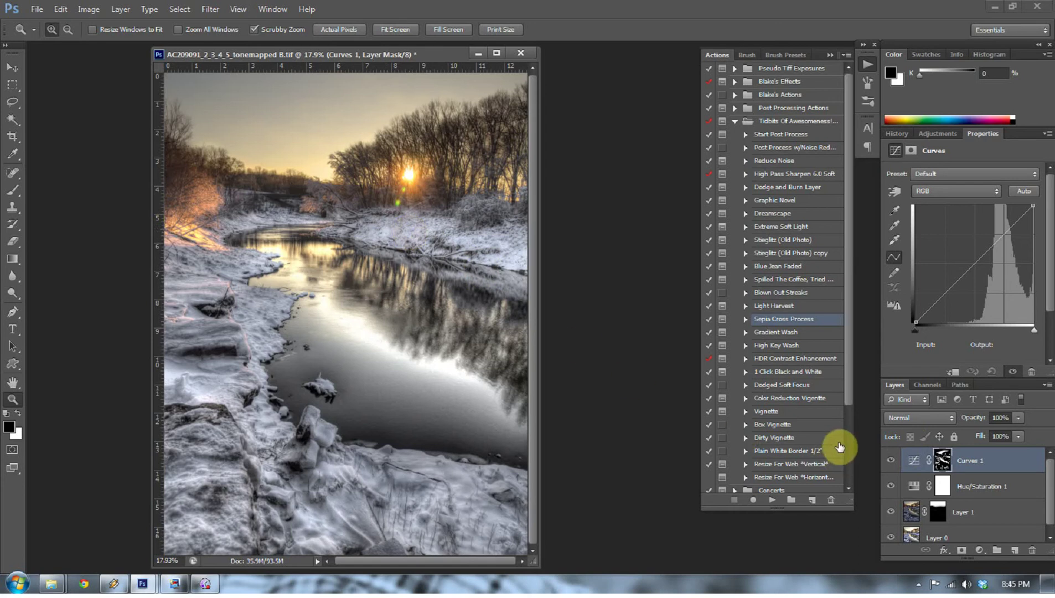
- Feather the Curves layer's mask by 23.5 px while viewing it as a red overlay, then hide the overlay
left_click(943, 463, "alt+shift")
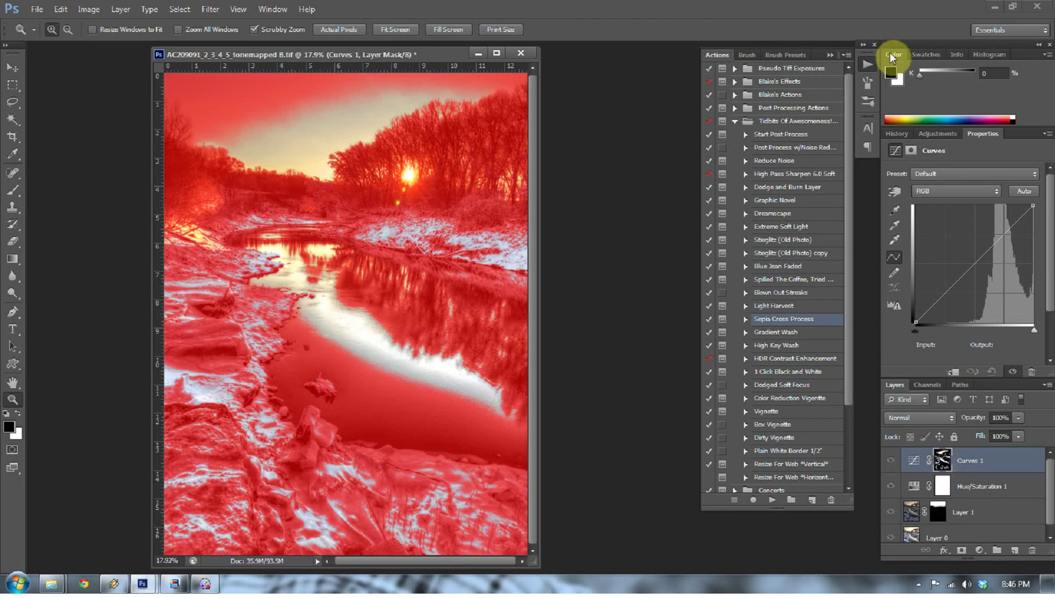
left_click(941, 462)
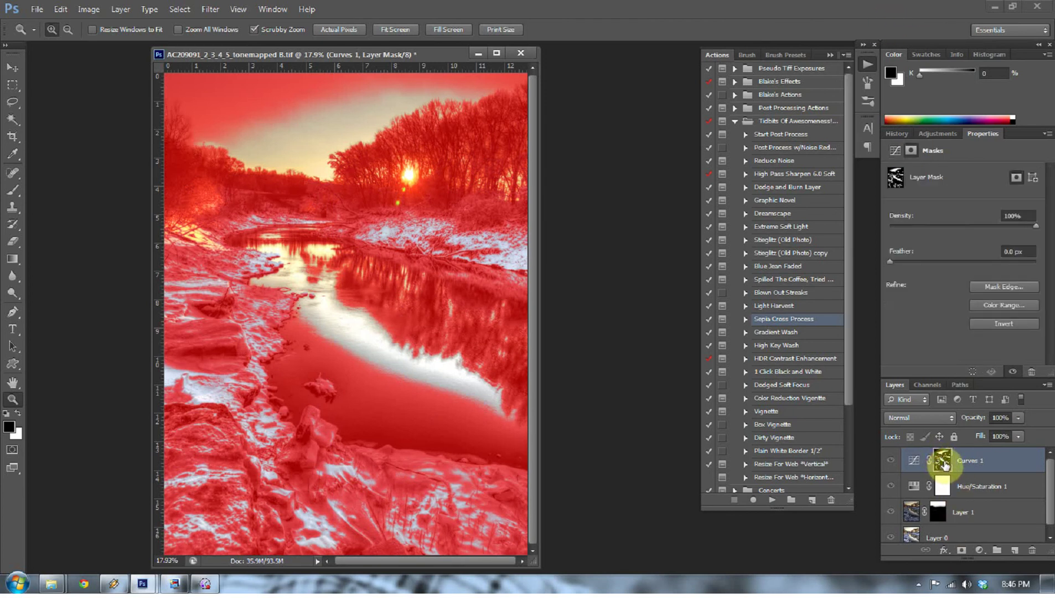
left_click_drag(892, 264, 960, 263)
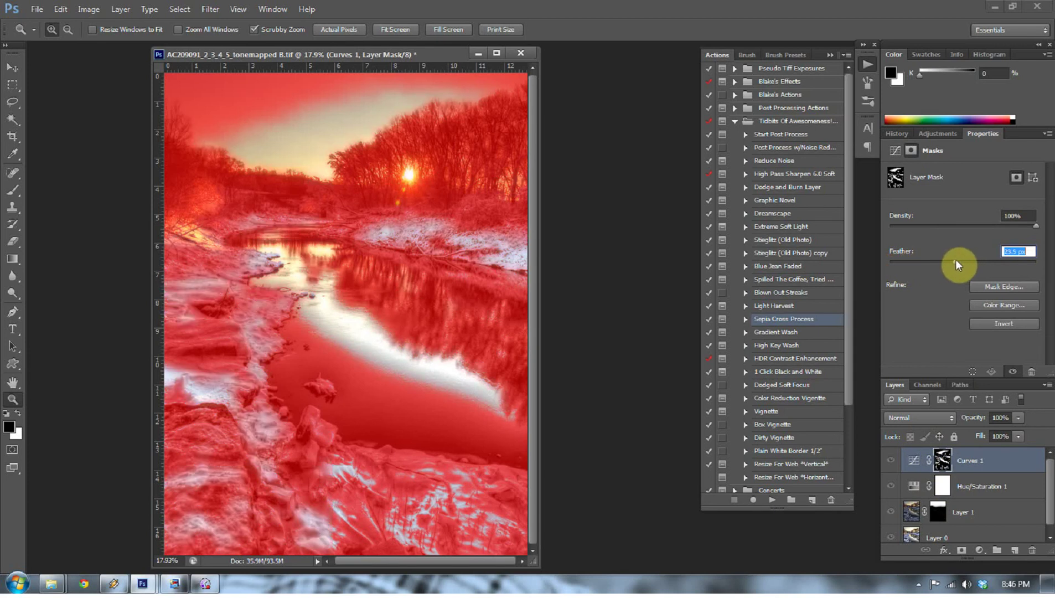
left_click(955, 259)
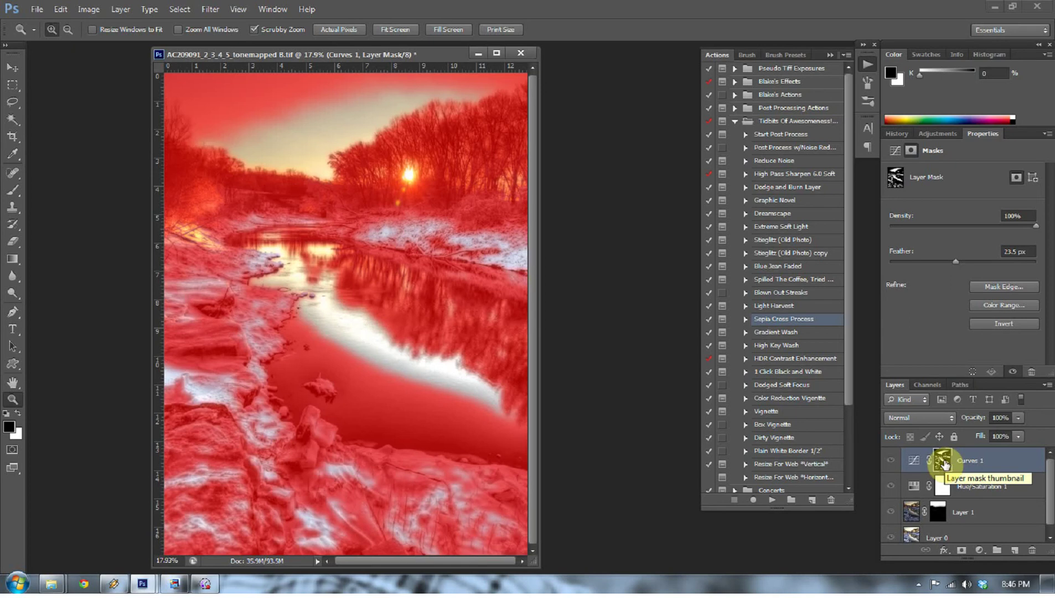
left_click(943, 461, "alt+shift")
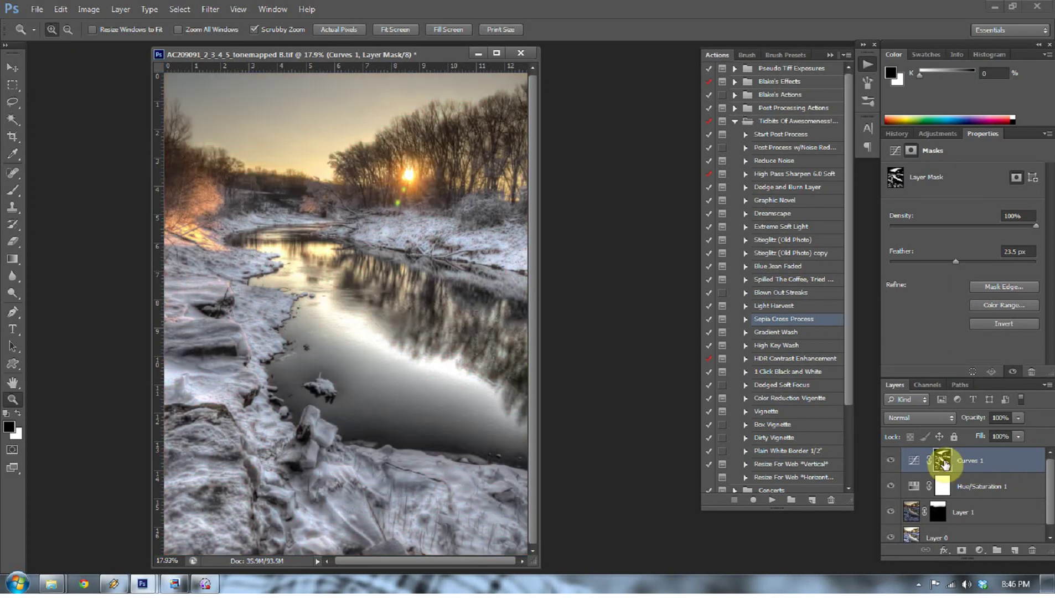
- Brighten the masked highlights by raising the RGB curve from input 177 to output 196, and compare with the adjustment off
left_click(914, 461)
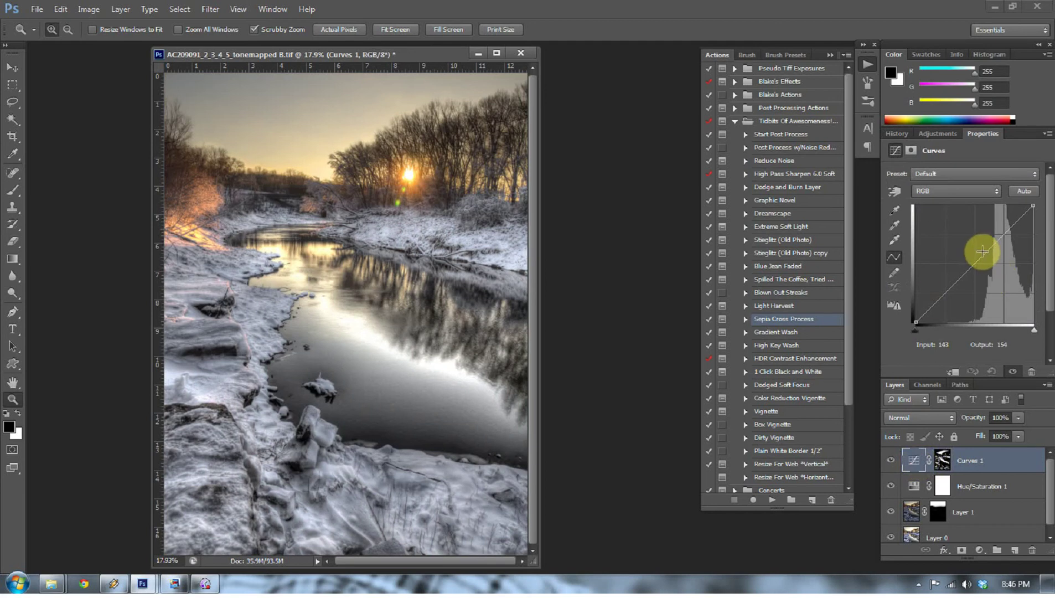
mouse_move(996, 241)
left_mouse_down()
mouse_move(968, 198)
mouse_move(997, 231)
left_mouse_up()
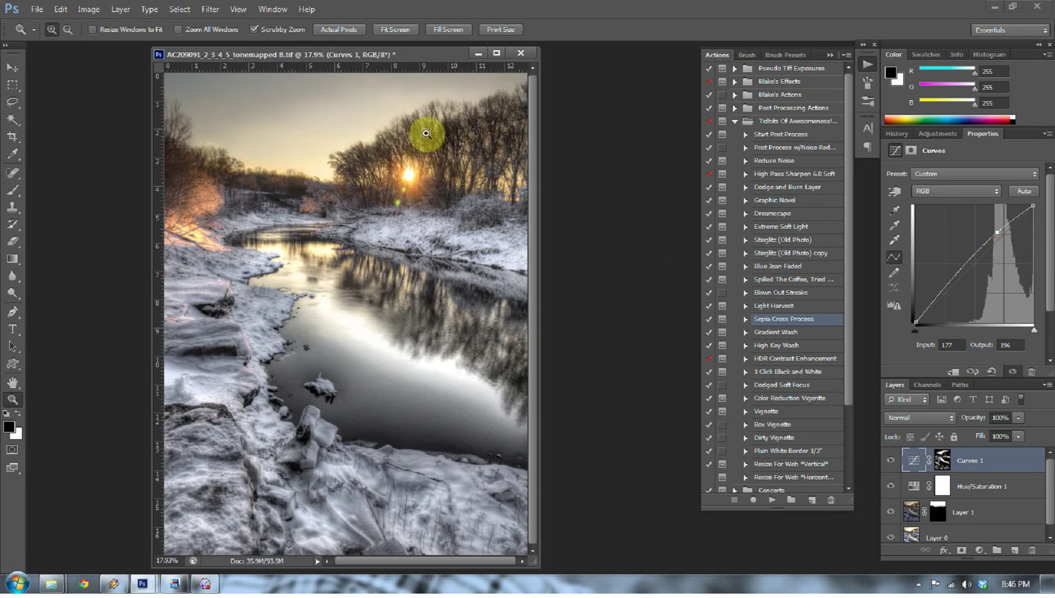
left_click(889, 460)
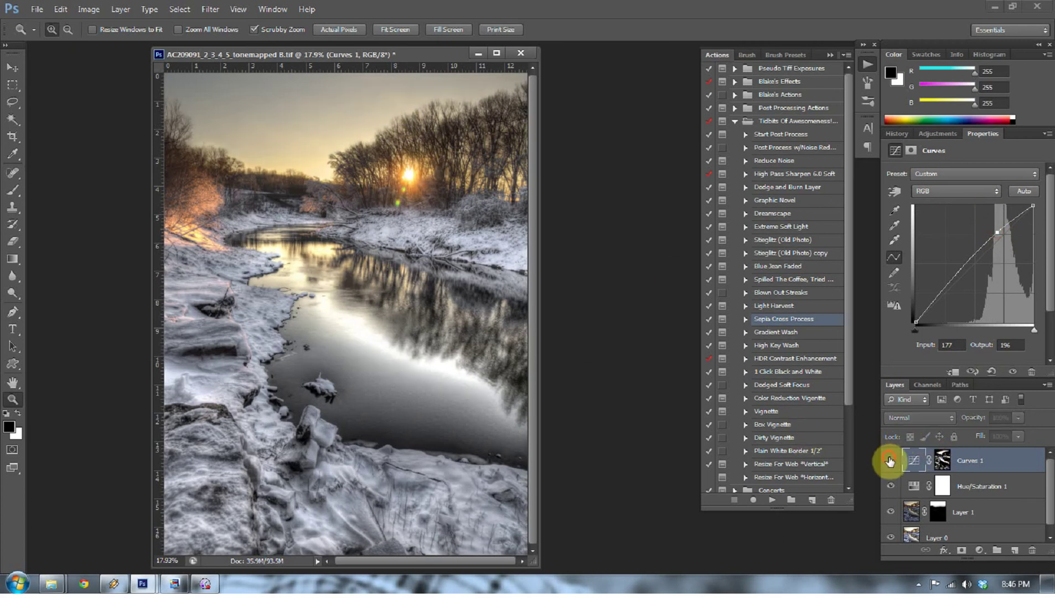
left_click(890, 460)
- Compare the image with and without the Curves adjustment, up close around the sun and across the whole image
left_click_drag(411, 165, 502, 215)
scroll(501, 313, "down", 2)
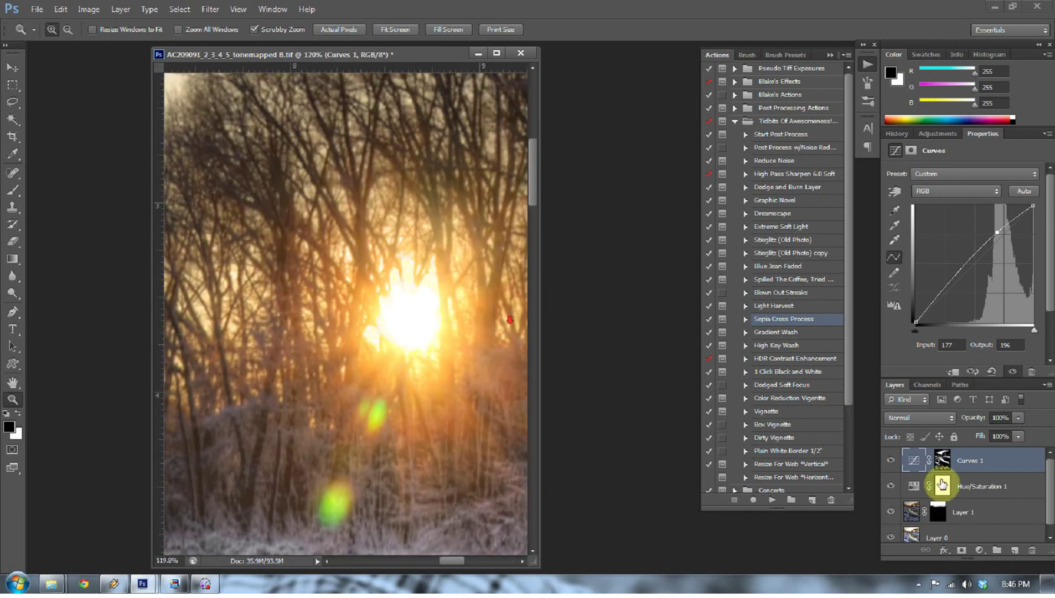
left_click(890, 460)
left_click(889, 460)
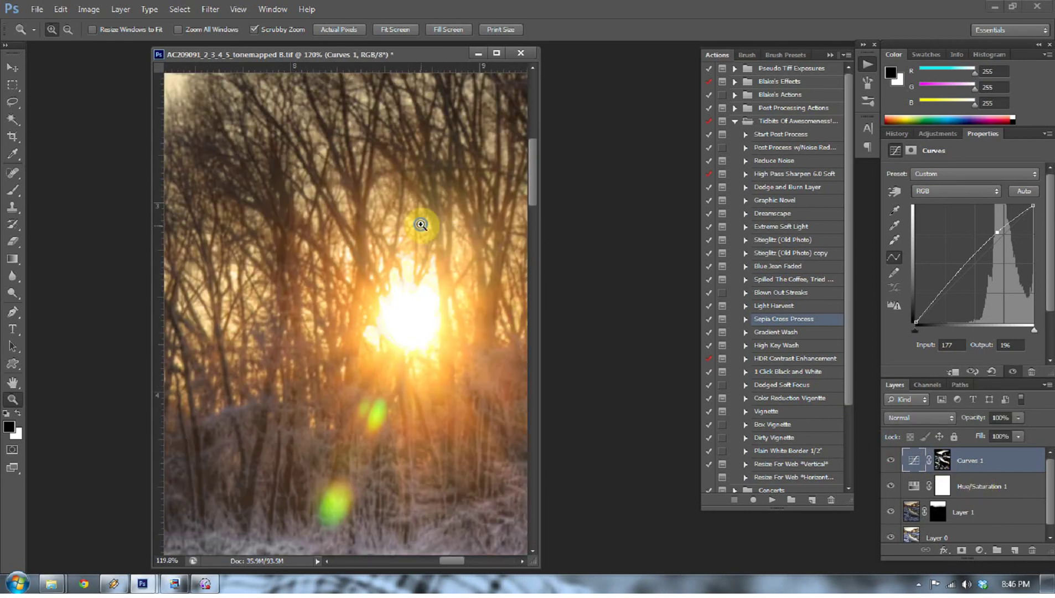
right_click(421, 224)
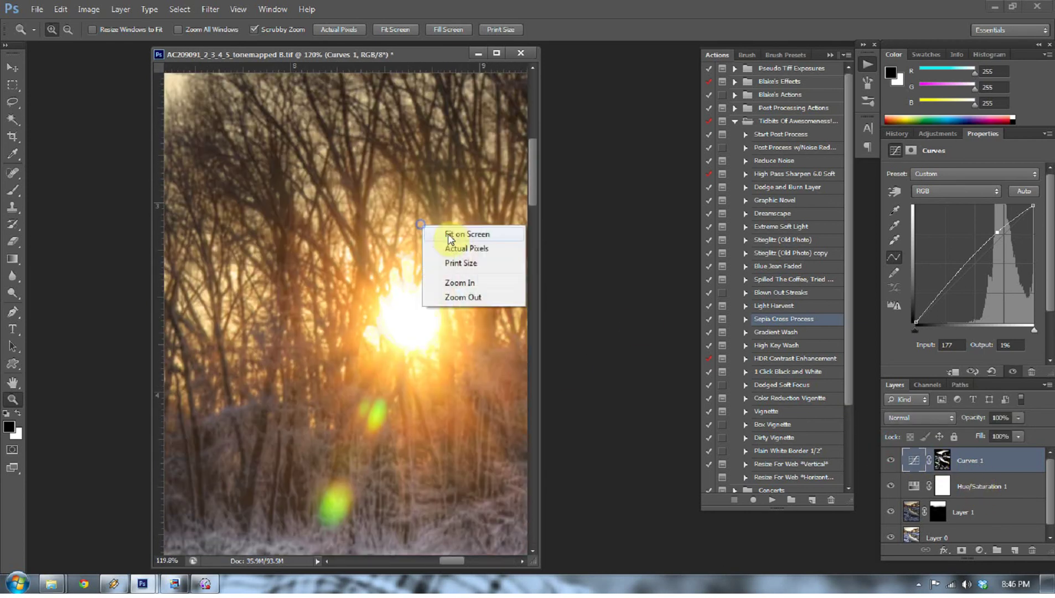
left_click(504, 235)
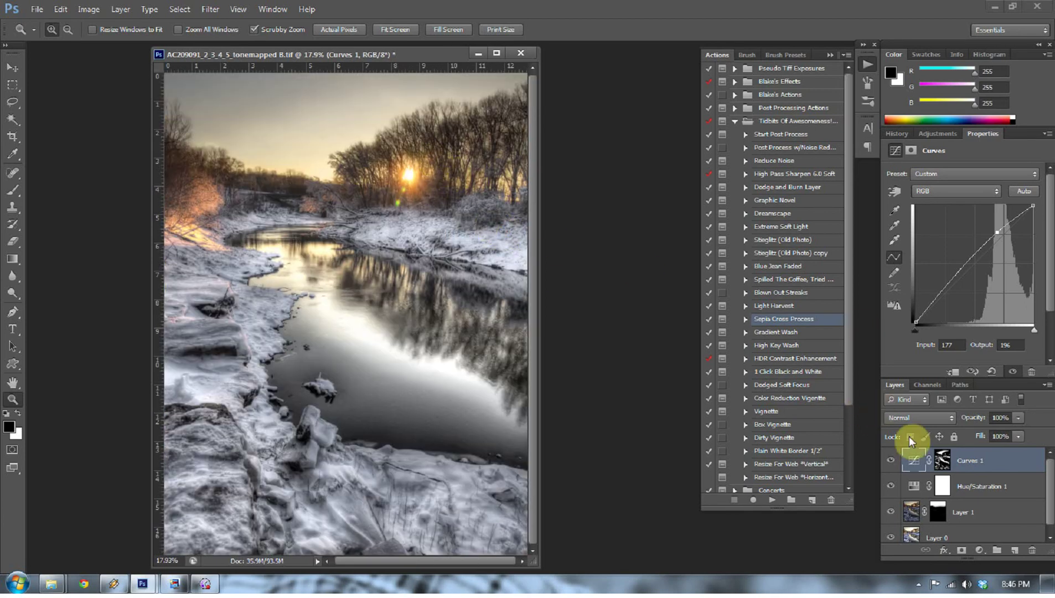
left_click(891, 461)
left_click(891, 462)
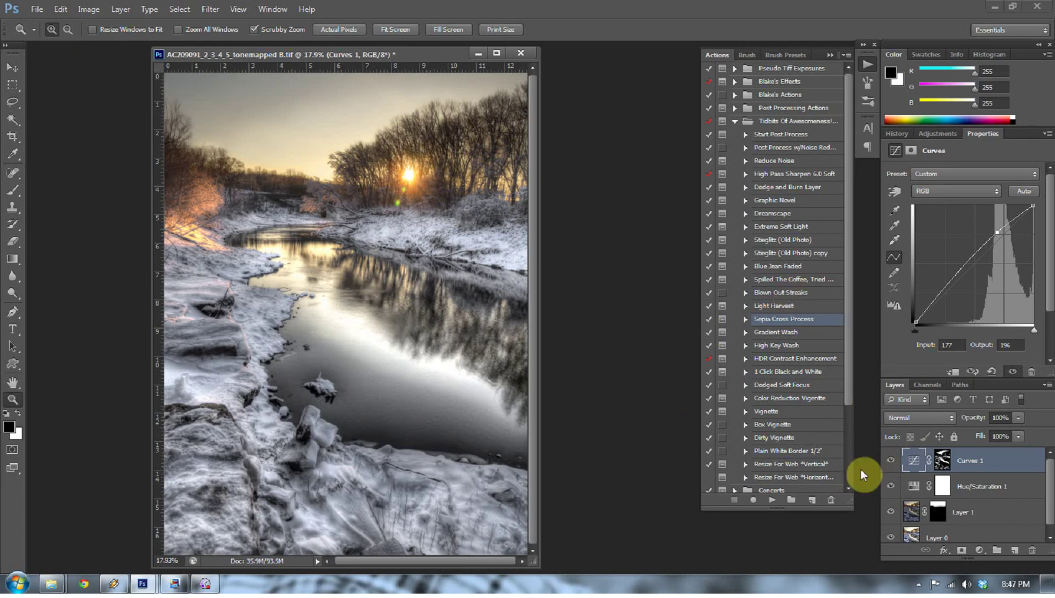
- Add a new layer above the Curves layer, fill it with 50% gray and set its blend mode to Overlay
left_click(735, 120)
left_click(830, 55)
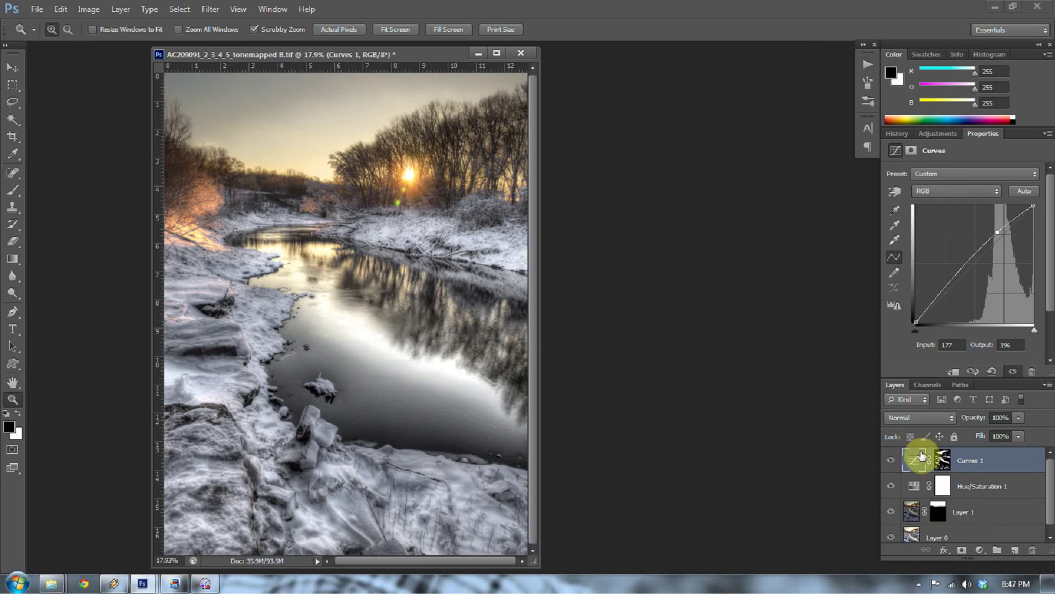
left_click(1016, 555)
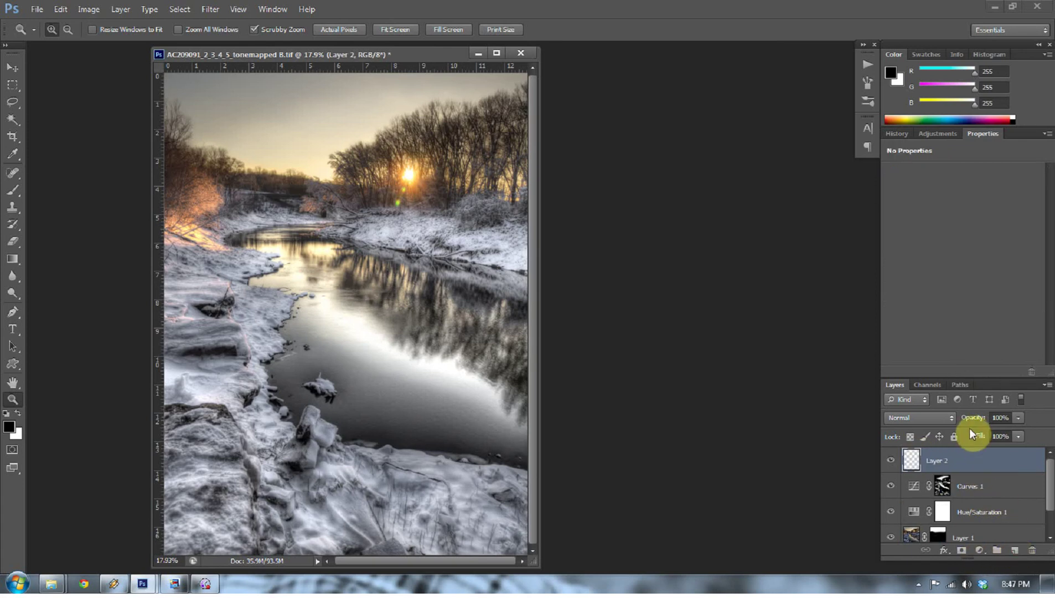
key("shift+F5")
left_click(774, 247)
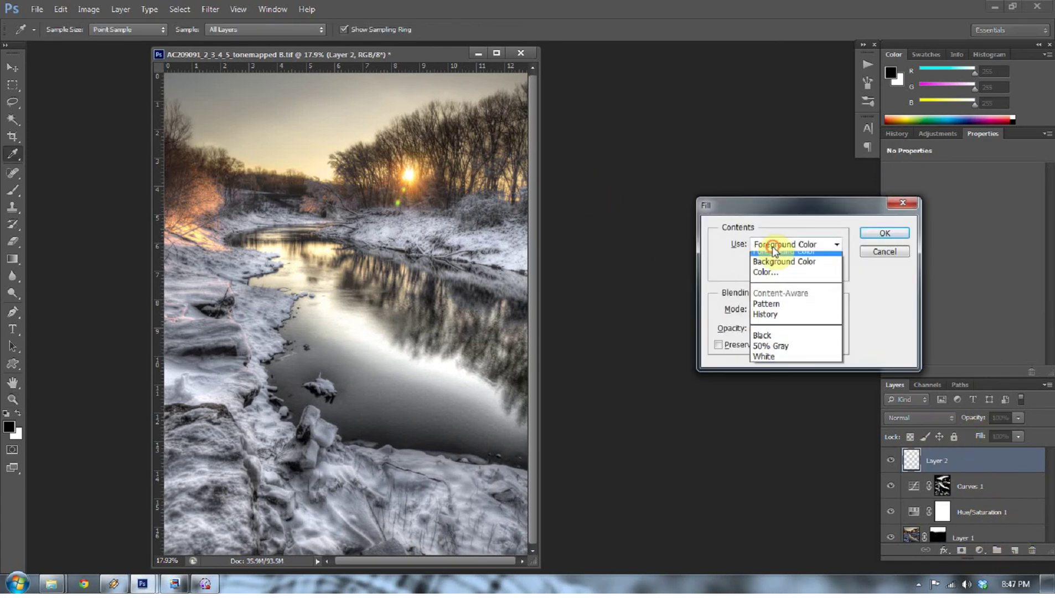
left_click(801, 354)
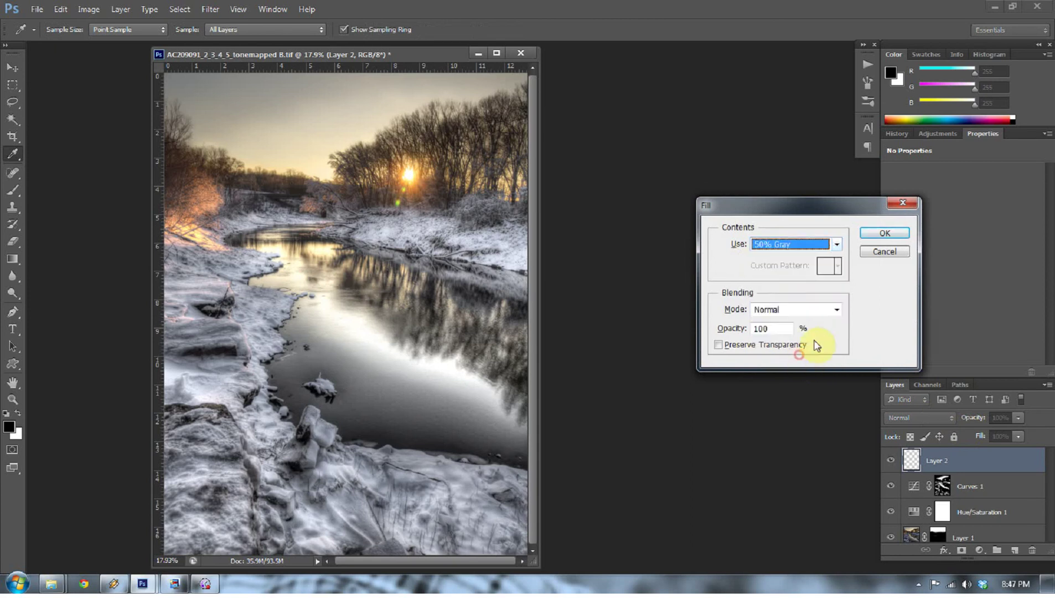
left_click(884, 233)
key("z")
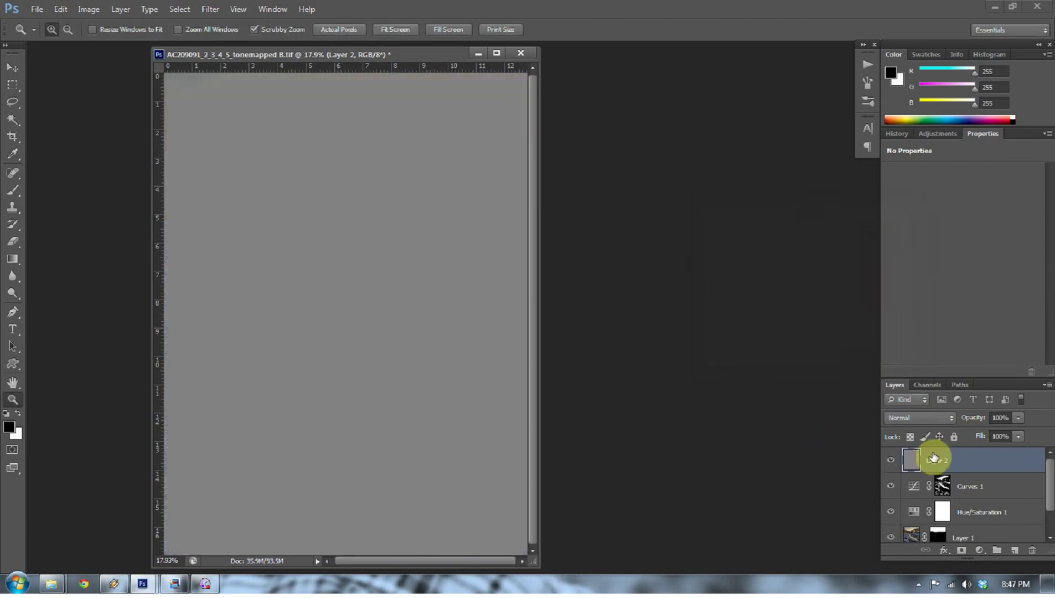
left_click(937, 417)
left_click(893, 237)
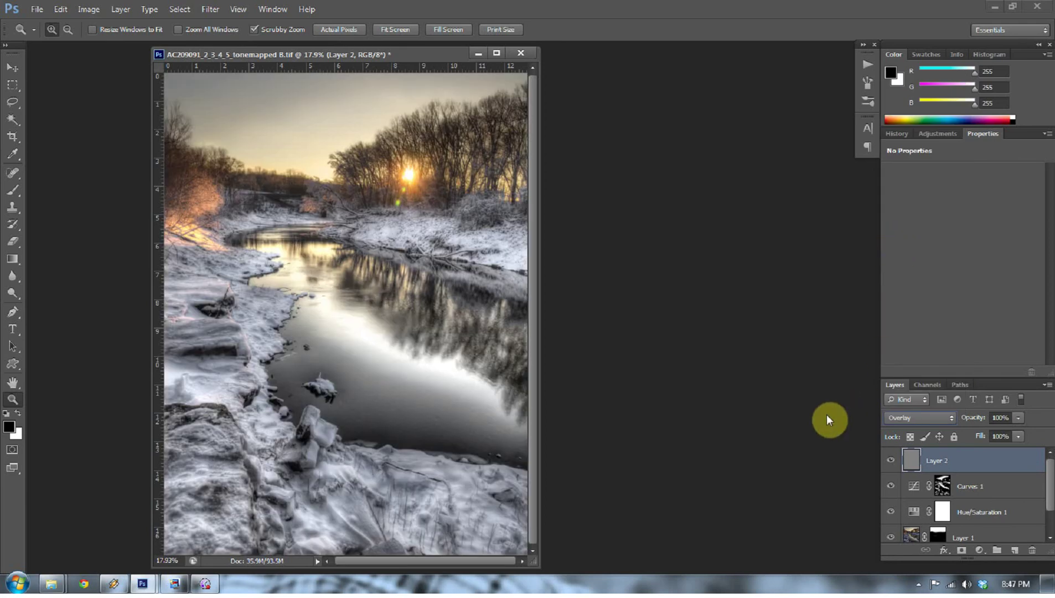
- Dodge the snow on the near and far banks on the gray layer with a 400 px brush, Midtones range and 15% exposure
left_click(13, 294)
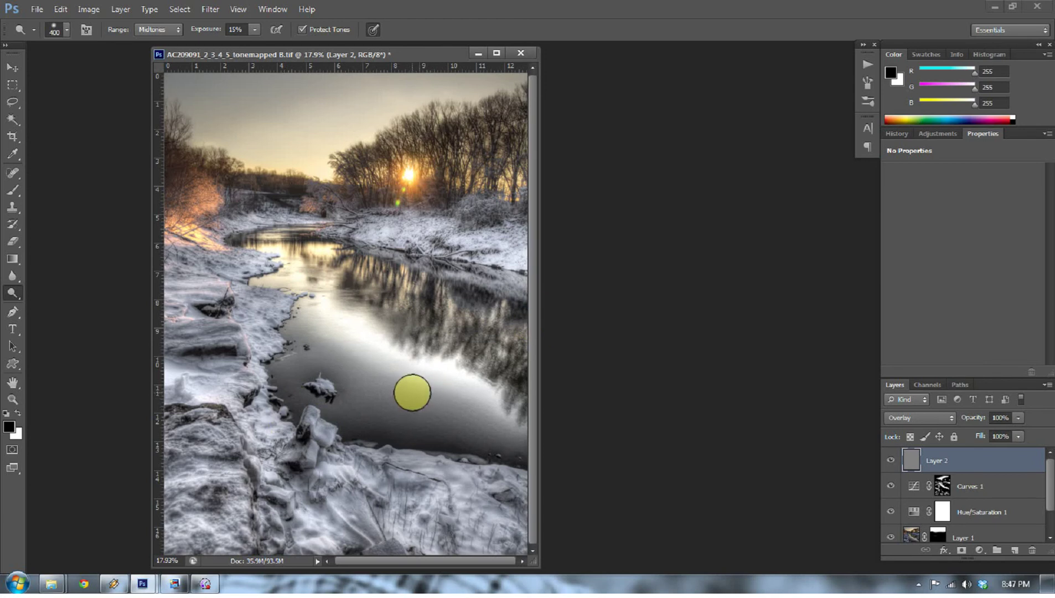
left_click(491, 505)
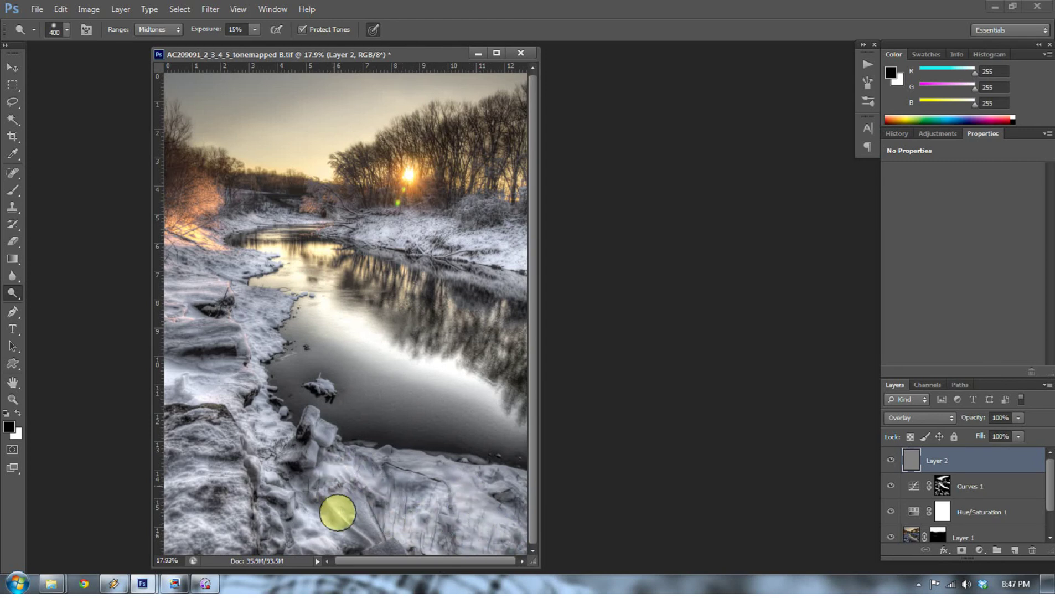
left_click(249, 385)
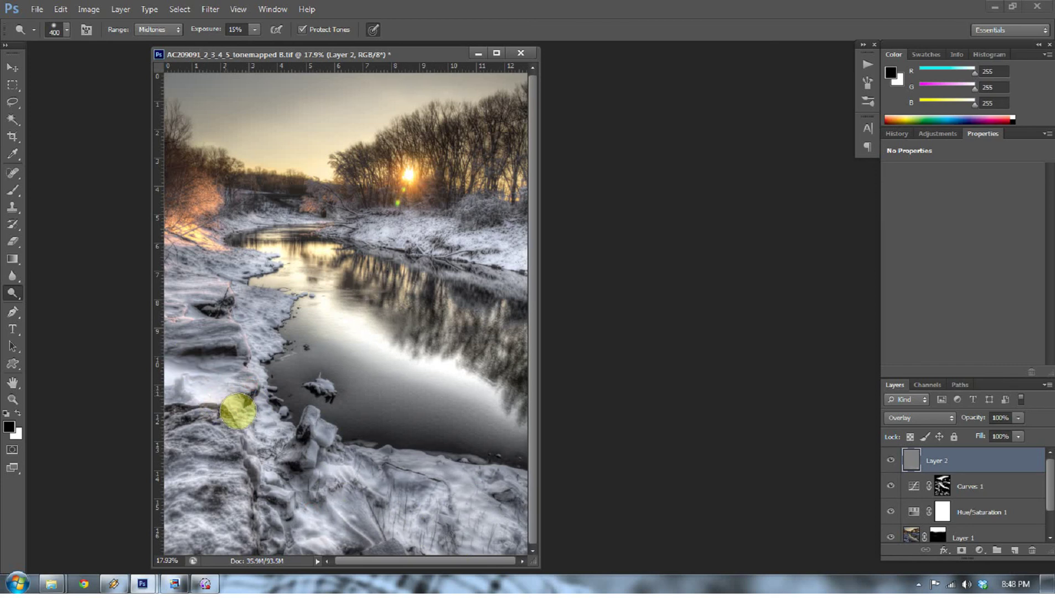
left_click(253, 292)
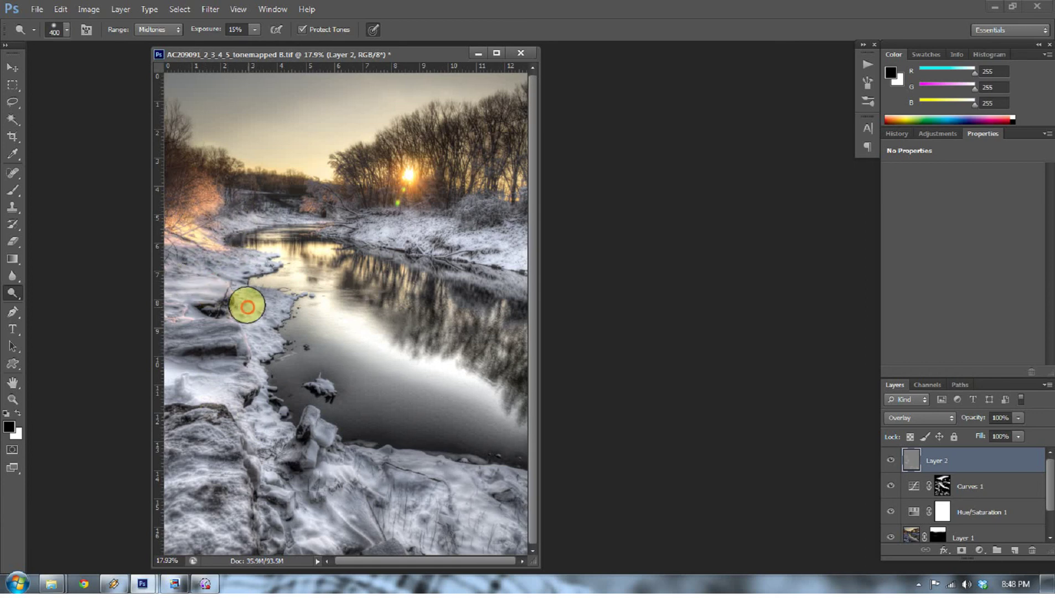
left_click(293, 312)
left_click(465, 236)
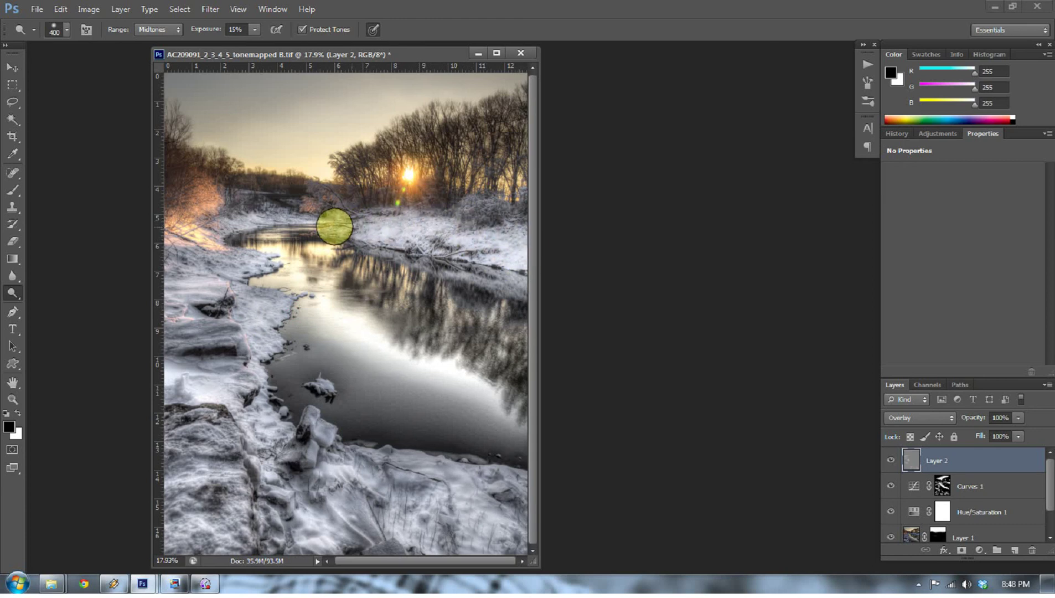
- Burn the treeline and the shadows among the near-bank rocks on the gray Overlay layer at 15% exposure
mouse_move(477, 257)
left_mouse_down()
mouse_move(534, 258)
mouse_move(514, 240)
mouse_move(437, 253)
mouse_move(504, 234)
mouse_move(492, 253)
mouse_move(436, 258)
mouse_move(410, 281)
mouse_move(426, 306)
mouse_move(415, 308)
mouse_move(449, 304)
mouse_move(427, 272)
mouse_move(458, 299)
mouse_move(473, 288)
mouse_move(501, 300)
mouse_move(478, 294)
mouse_move(509, 311)
mouse_move(525, 337)
mouse_move(514, 397)
mouse_move(493, 347)
mouse_move(503, 285)
mouse_move(336, 243)
mouse_move(368, 262)
mouse_move(487, 290)
mouse_move(326, 260)
mouse_move(503, 374)
mouse_move(516, 404)
mouse_move(518, 313)
mouse_move(496, 285)
mouse_move(510, 287)
mouse_move(352, 247)
mouse_move(327, 227)
mouse_move(297, 233)
mouse_move(321, 239)
mouse_move(367, 286)
mouse_move(400, 348)
mouse_move(449, 356)
mouse_move(516, 407)
mouse_move(525, 321)
mouse_move(483, 275)
mouse_move(400, 254)
mouse_move(396, 271)
mouse_move(326, 232)
mouse_move(266, 233)
mouse_move(308, 196)
mouse_move(252, 176)
mouse_move(268, 185)
mouse_move(272, 213)
mouse_move(233, 169)
mouse_move(245, 207)
mouse_move(225, 165)
left_mouse_up()
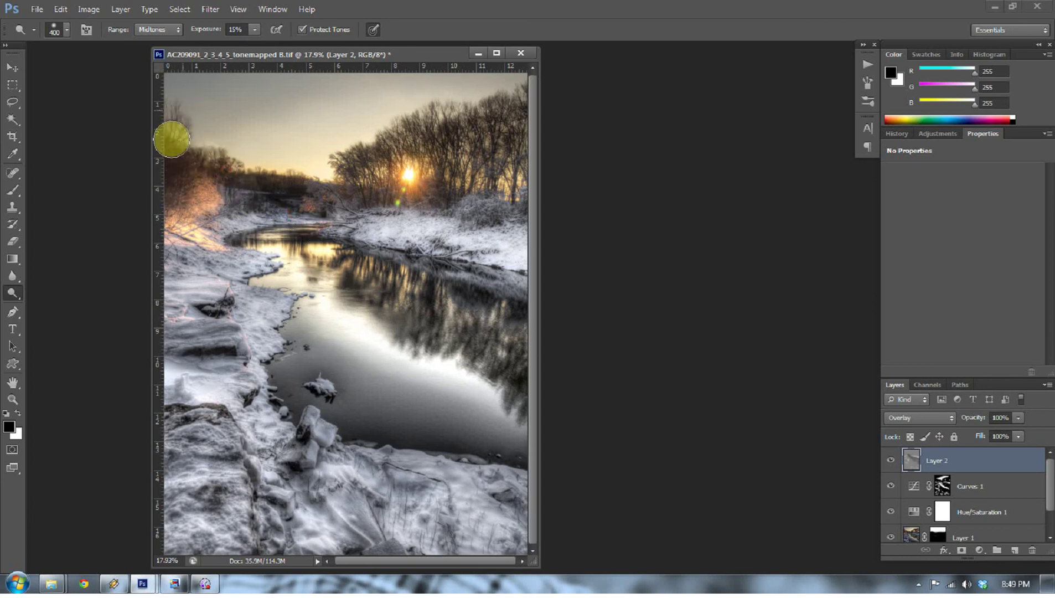
left_click(221, 168)
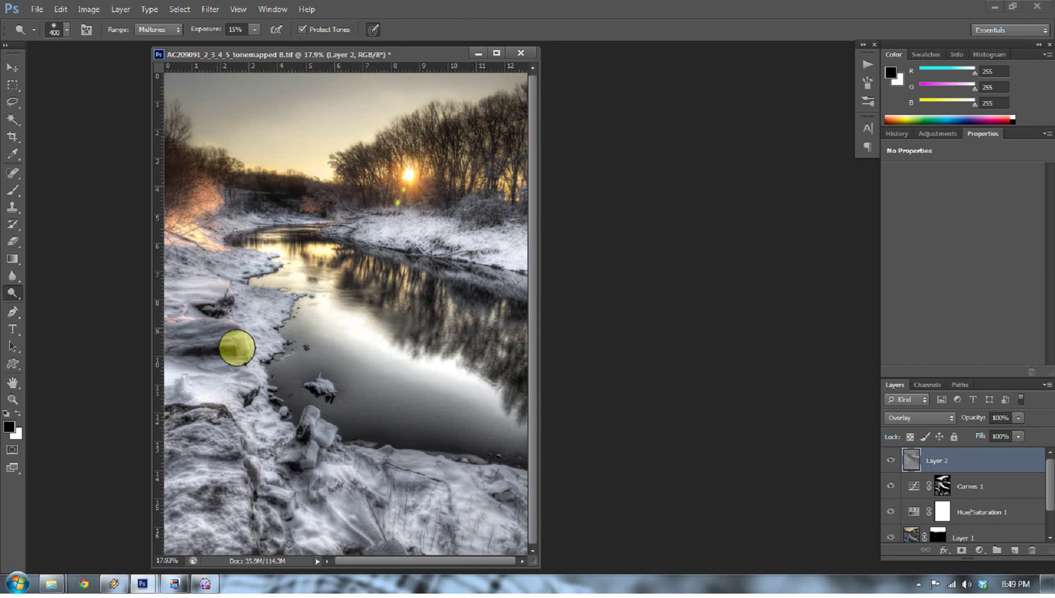
left_click(225, 311)
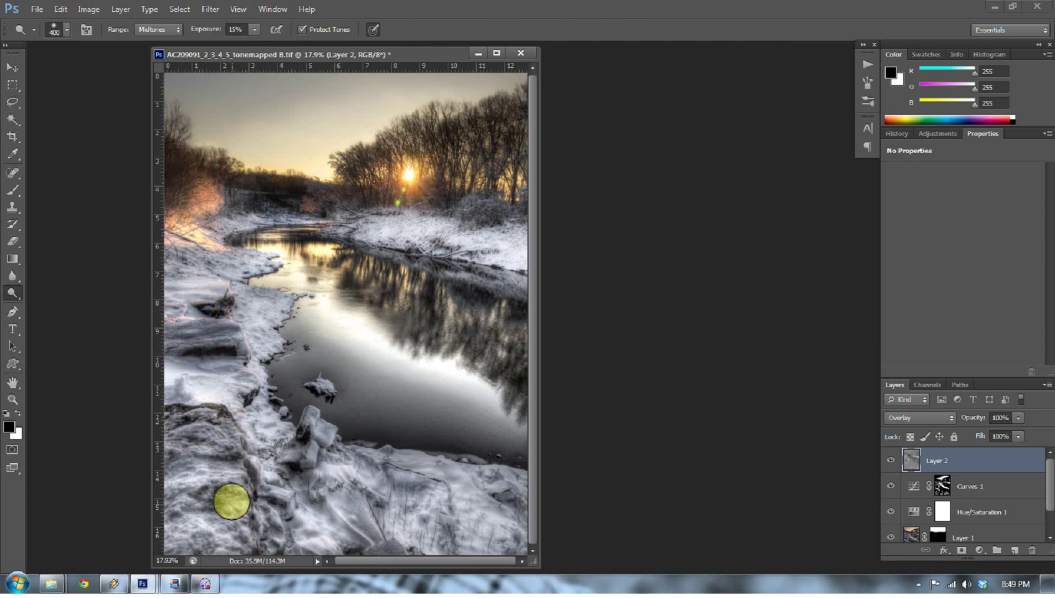
left_click(192, 504)
mouse_move(165, 515)
left_mouse_down()
mouse_move(193, 538)
mouse_move(212, 527)
mouse_move(188, 519)
mouse_move(223, 537)
mouse_move(198, 520)
mouse_move(214, 533)
mouse_move(195, 489)
mouse_move(207, 473)
mouse_move(186, 475)
mouse_move(229, 472)
mouse_move(306, 504)
mouse_move(297, 513)
mouse_move(349, 435)
left_mouse_up()
- Compare the image with and without the dodge and burn layer
left_click(892, 460)
left_click(892, 459)
left_click(892, 459)
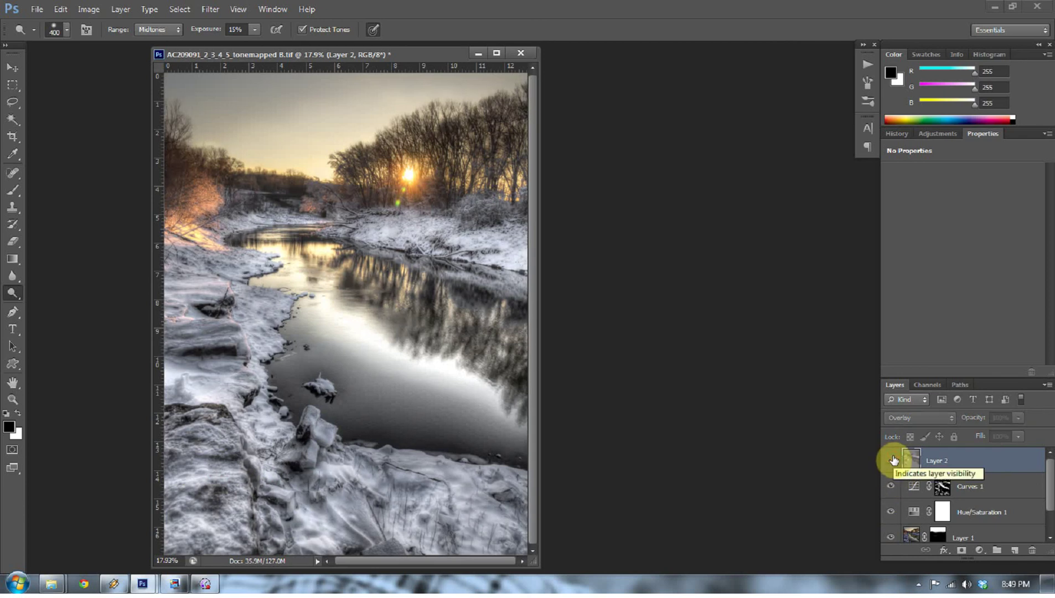
left_click(892, 460)
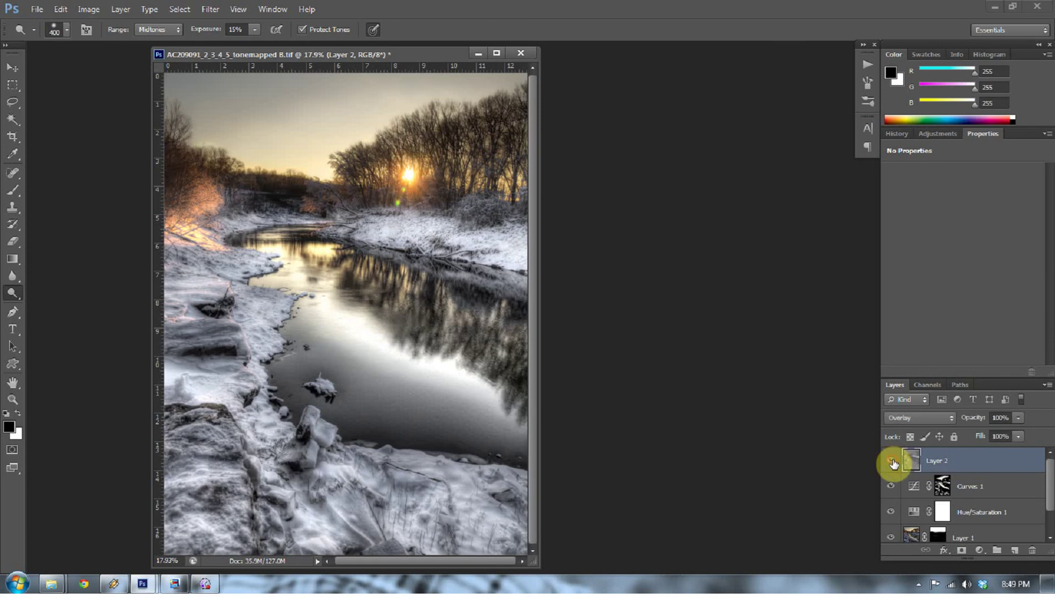